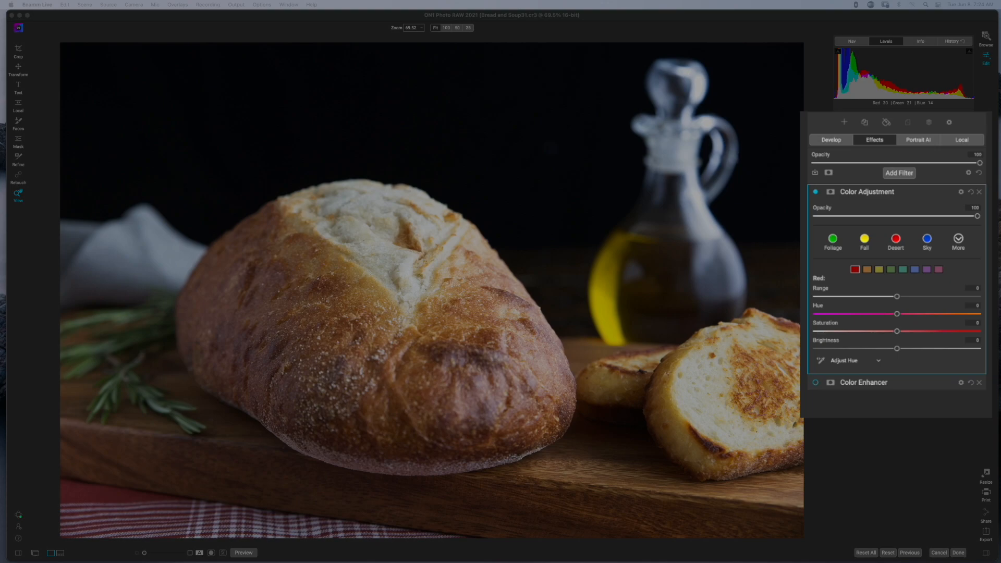
Step: Try the Foliage and Fall styles in the Color Adjustment filter and view the Fall style's yellow settings
left_click(833, 240)
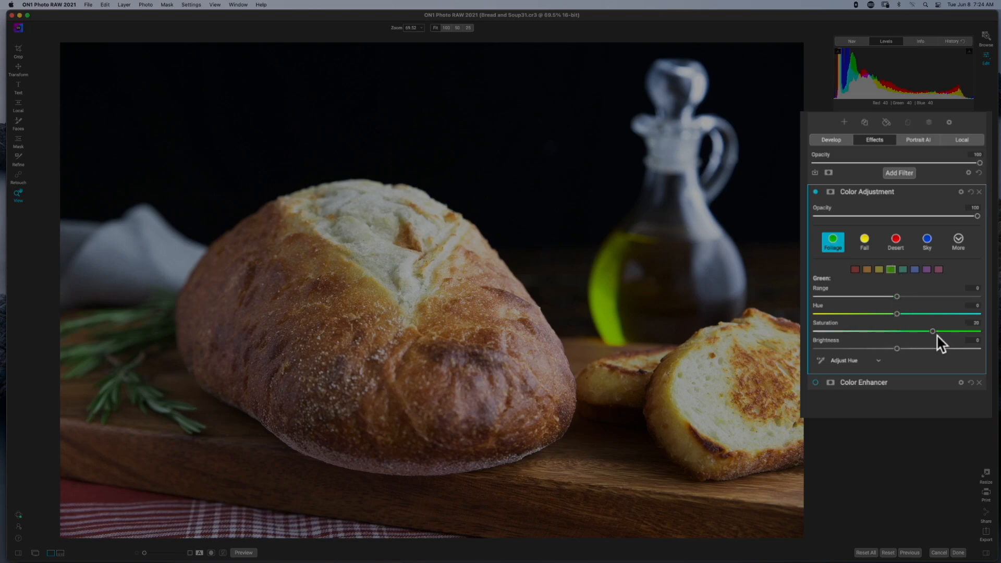
left_click(865, 244)
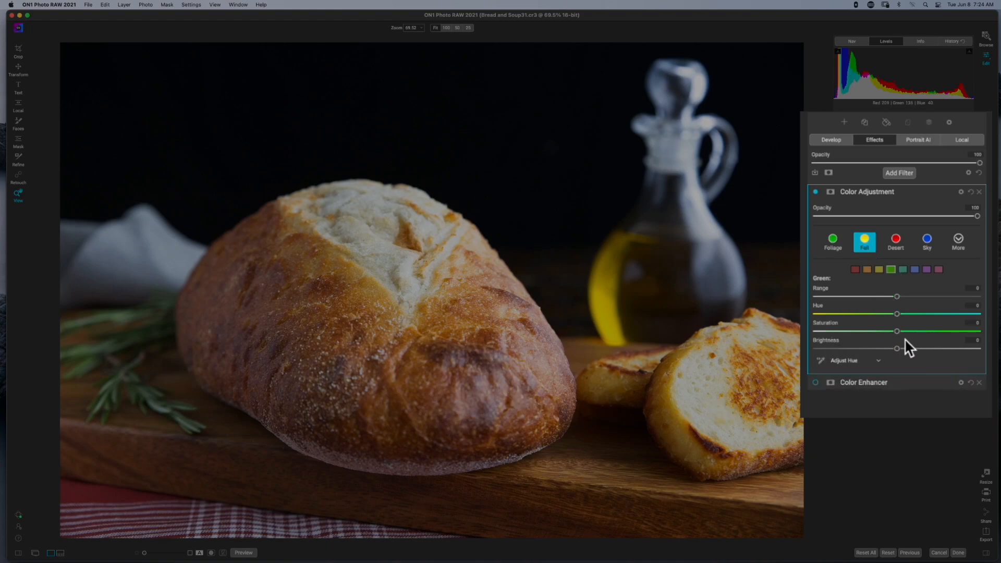
left_click(880, 269)
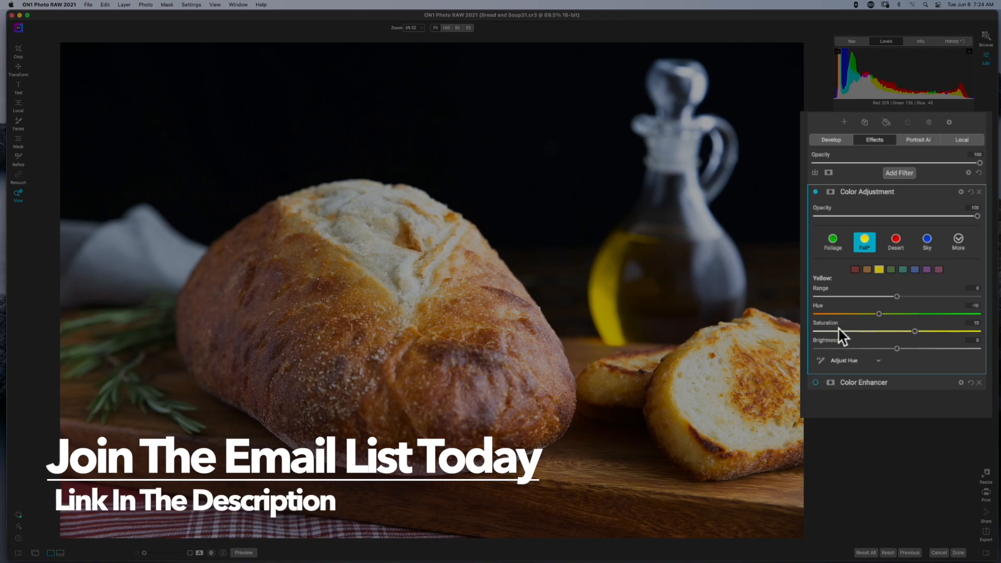
Step: Try the Desert style in the Color Adjustment filter and view its orange, yellow and aqua settings
left_click(897, 243)
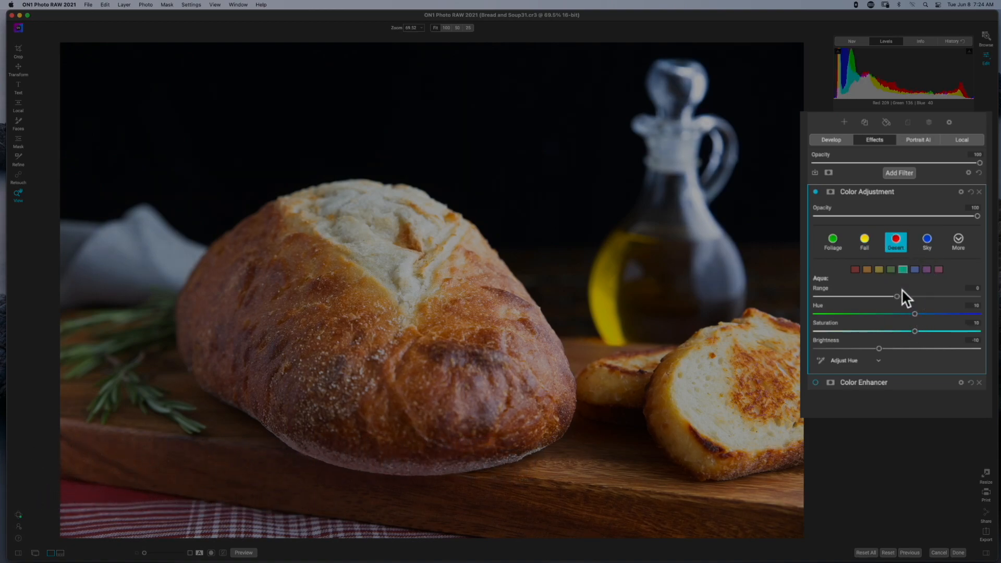
left_click(867, 269)
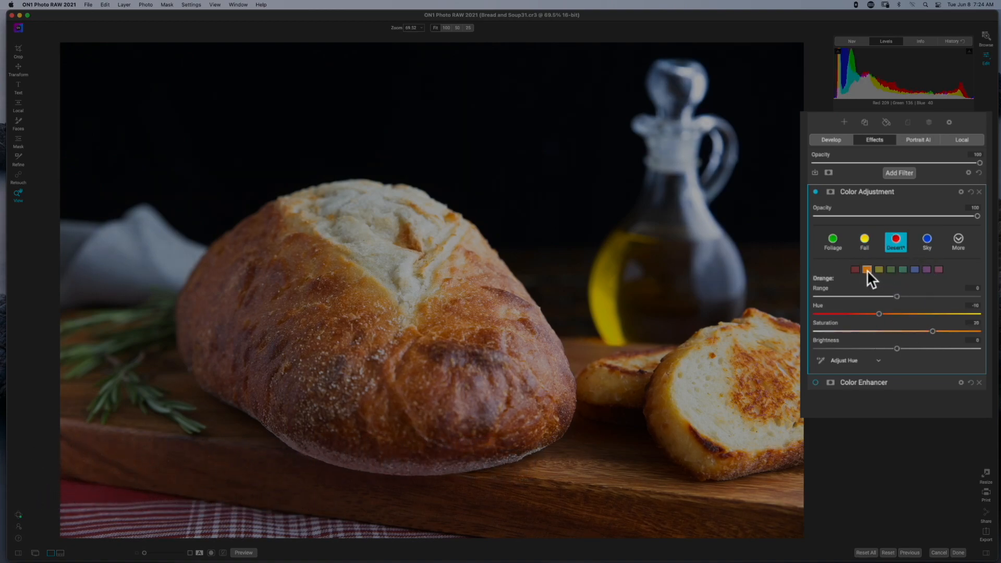
left_click(880, 270)
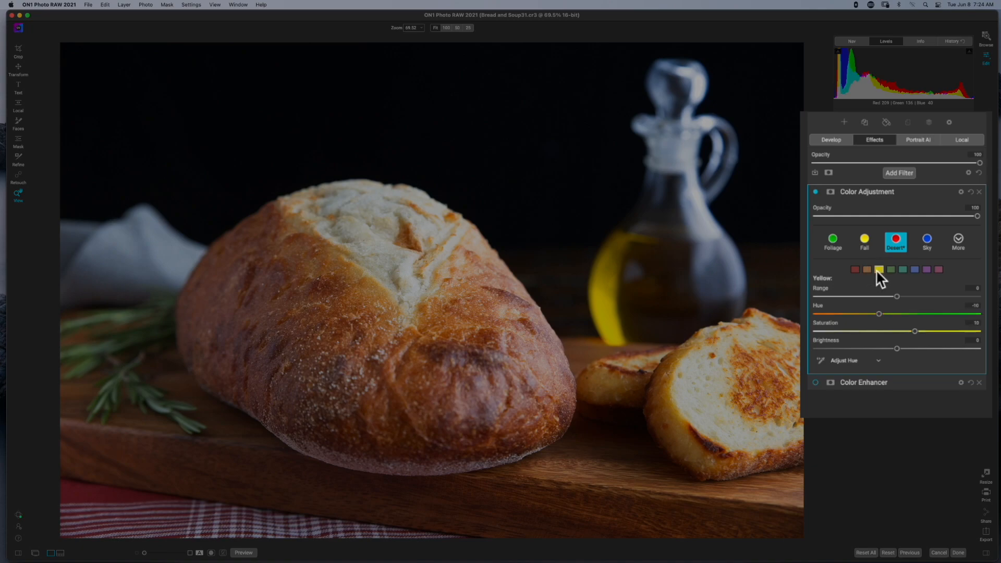
left_click(903, 270)
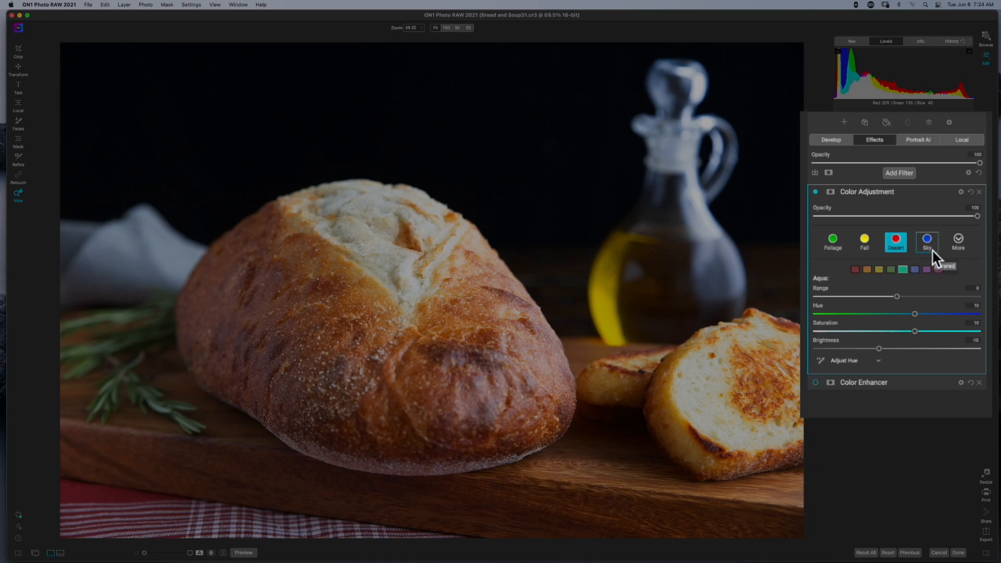
Step: Look through the additional Color Adjustment styles and reset the filter to its defaults
left_click(960, 240)
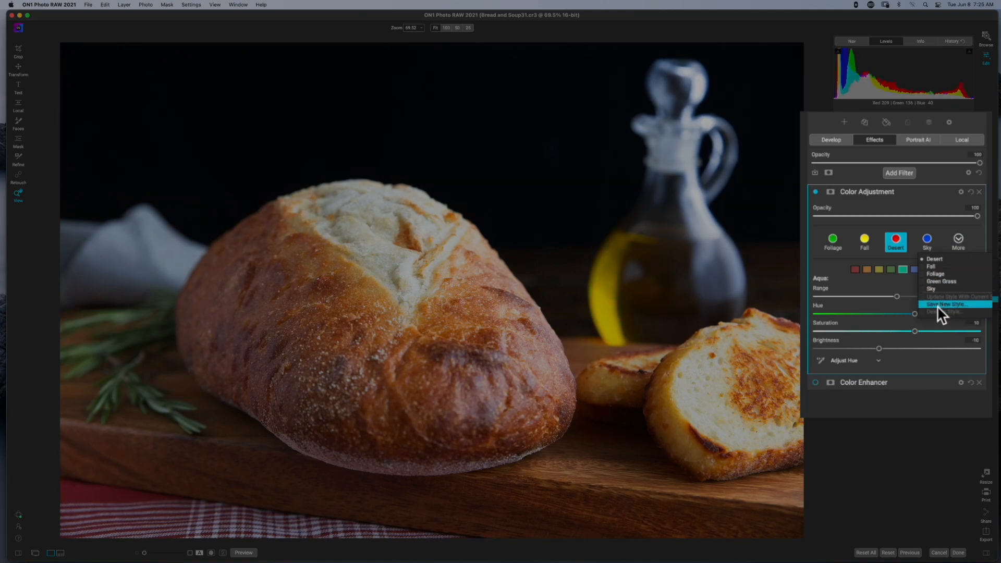
left_click(969, 234)
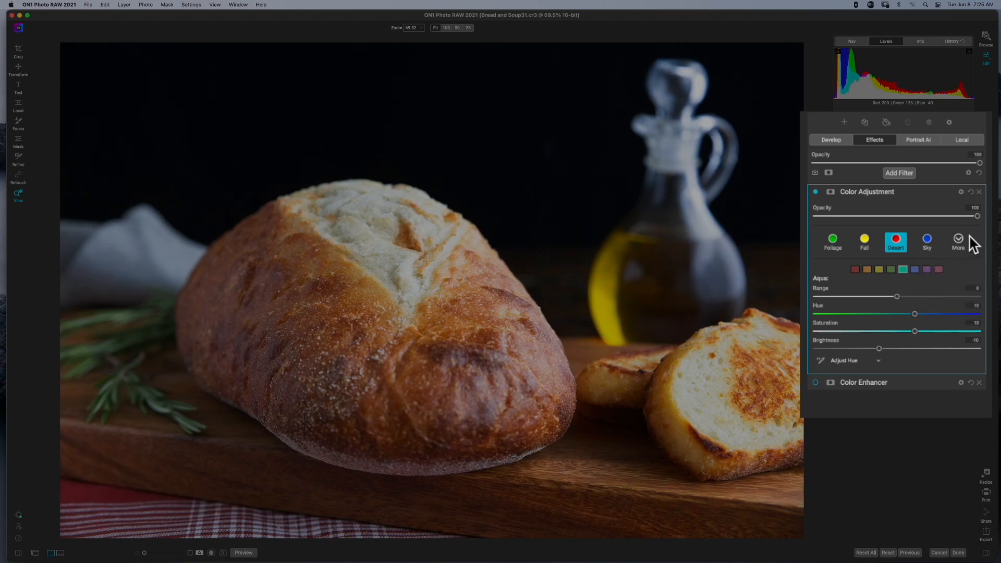
left_click(962, 246)
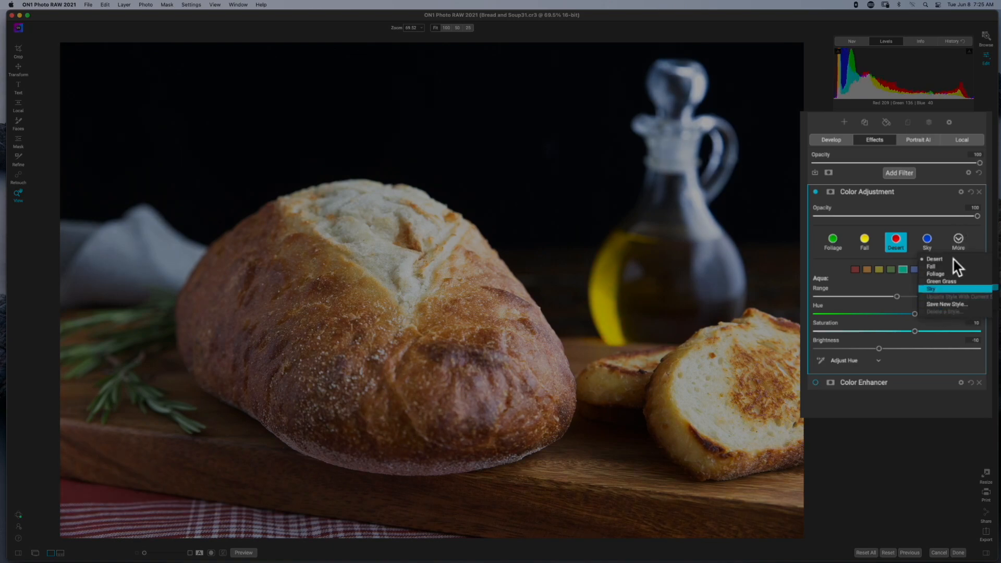
left_click(960, 241)
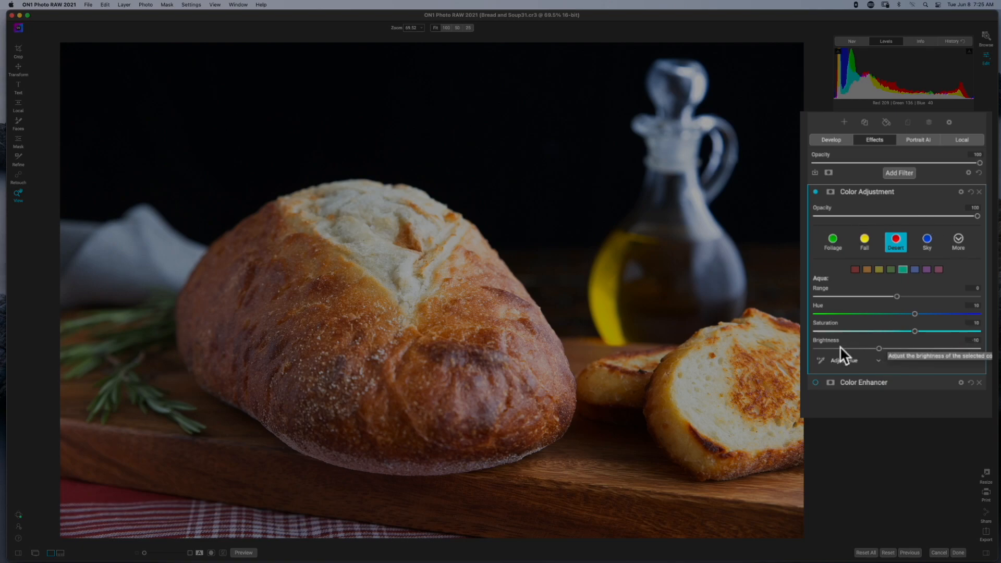
left_click(971, 192)
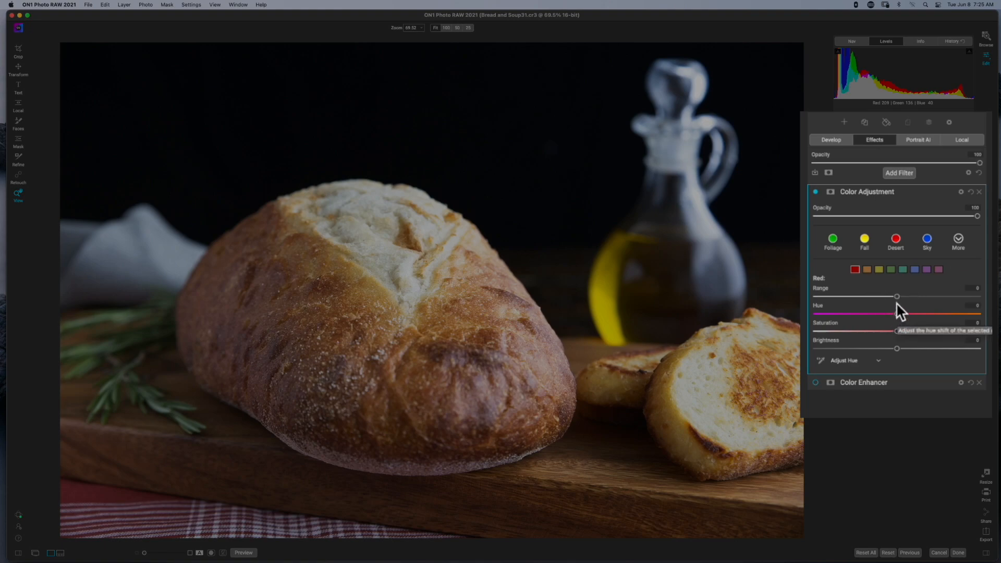
Step: Try lowering the Range of the red color to about -40
mouse_move(896, 295)
left_mouse_down()
mouse_move(872, 297)
mouse_move(897, 300)
left_mouse_up()
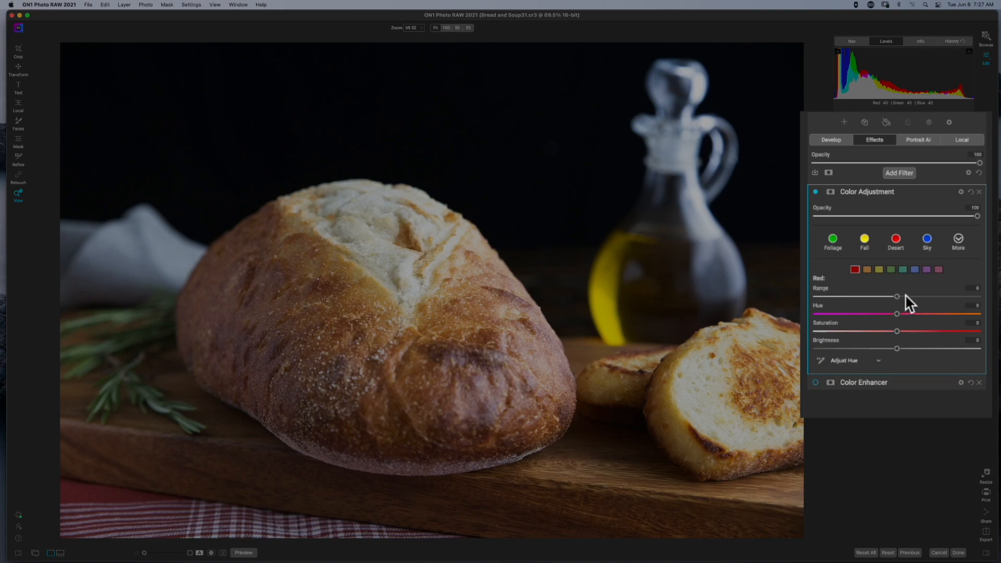
left_click_drag(896, 295, 841, 295)
mouse_move(844, 297)
left_mouse_down()
mouse_move(879, 297)
mouse_move(802, 306)
mouse_move(843, 301)
left_mouse_up()
Step: View the settings of the orange, green and aqua colors and return to the red color
left_click(868, 270)
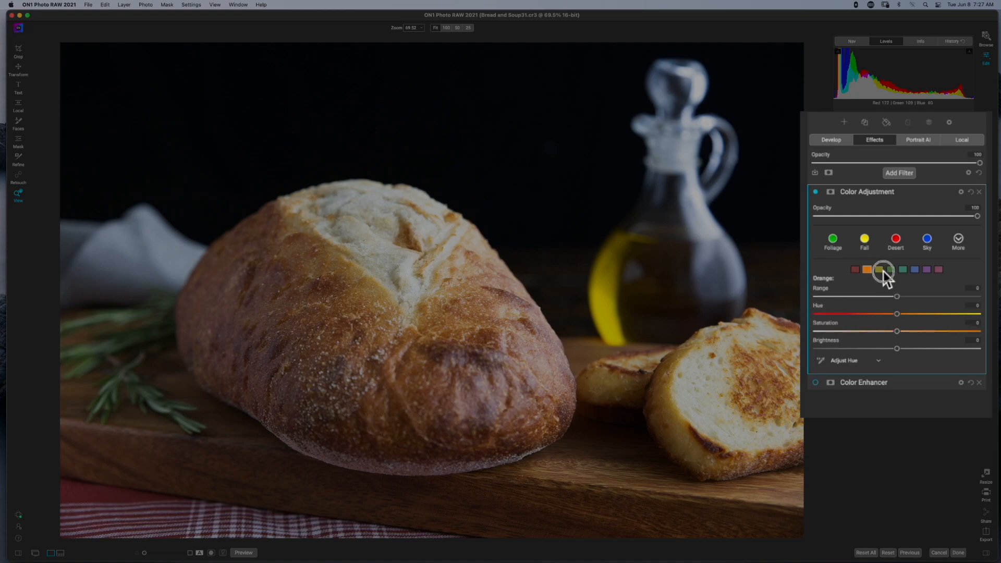
left_click(893, 270)
left_click(904, 270)
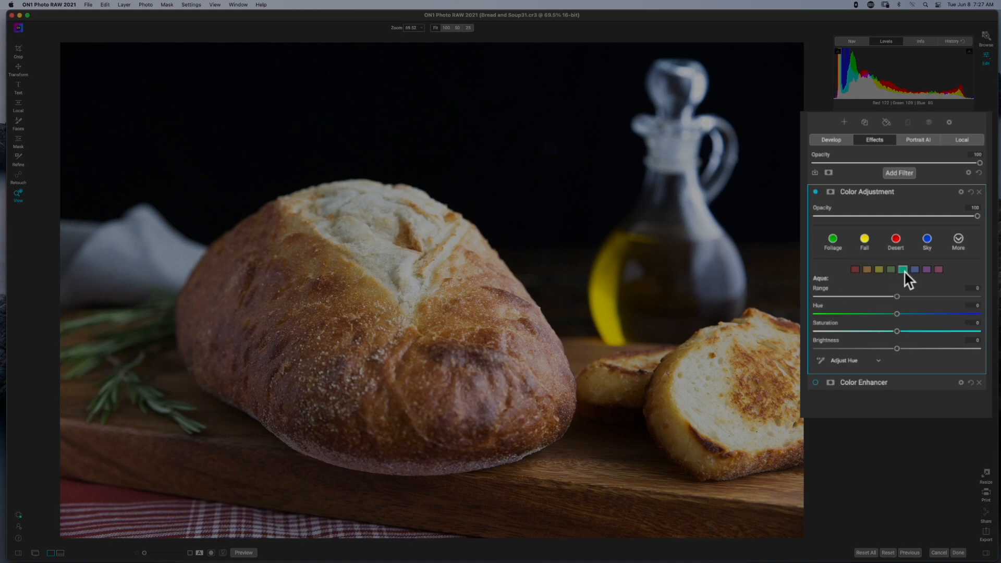
left_click(856, 271)
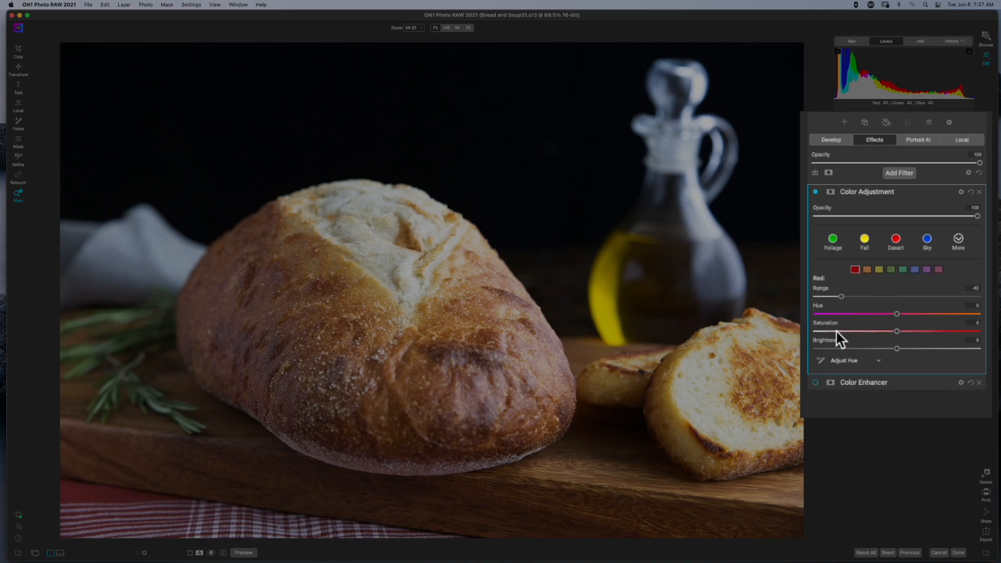
Step: Try red's Range at -13 and test Hue and Saturation shifts, resetting Hue and Range between tries
left_click_drag(841, 295, 876, 297)
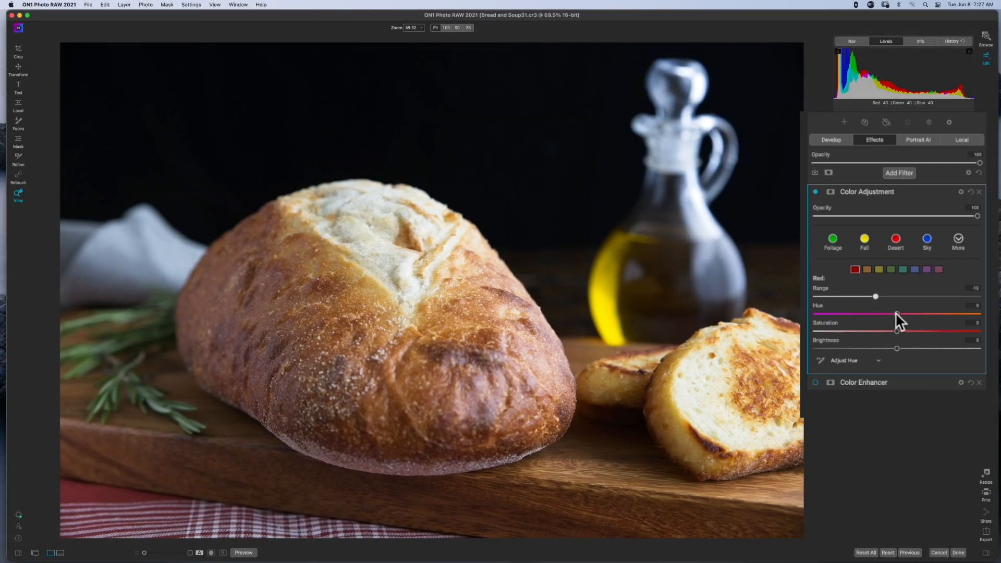
left_click_drag(896, 313, 828, 323)
double_click(821, 305)
double_click(825, 289)
mouse_move(894, 331)
left_mouse_down()
mouse_move(838, 331)
mouse_move(940, 331)
mouse_move(879, 332)
left_mouse_up()
left_click_drag(896, 315, 942, 298)
Step: Shift green's Hue toward yellow, set blue's Hue to about 40 and Saturation to about 12, and set orange's Hue to -34
left_click(891, 270)
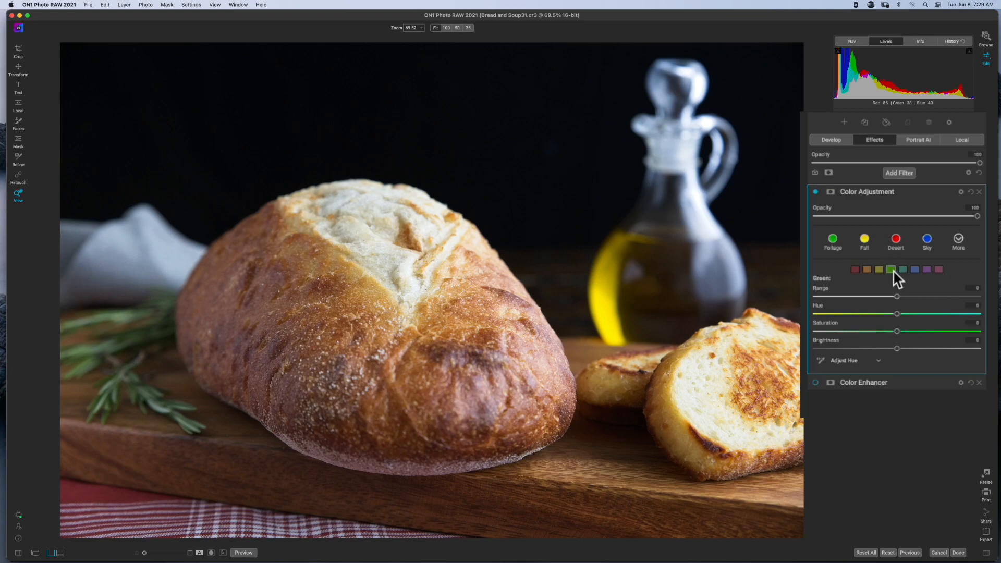
left_click_drag(897, 314, 848, 315)
left_click(916, 270)
left_click_drag(898, 313, 953, 314)
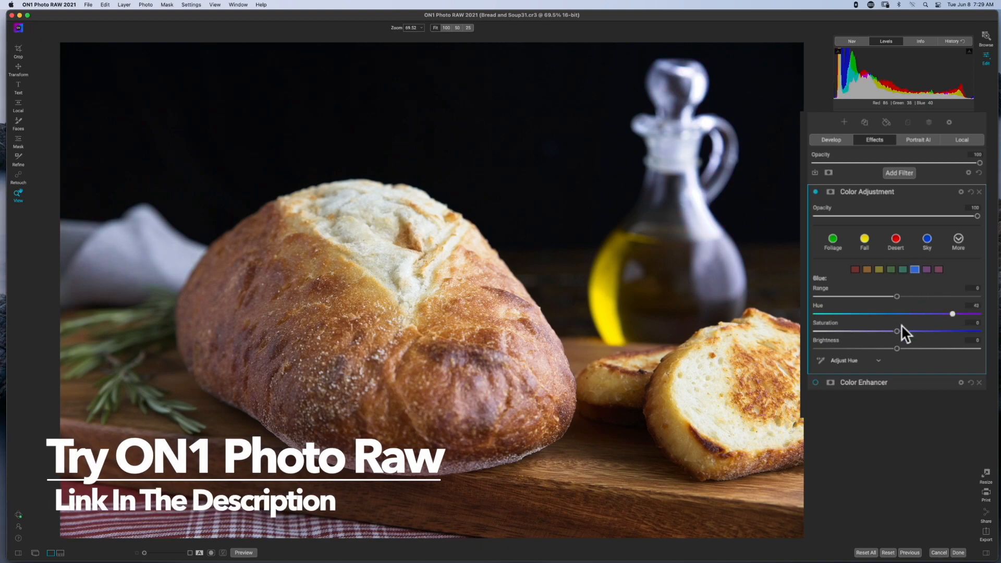
left_click_drag(897, 331, 917, 332)
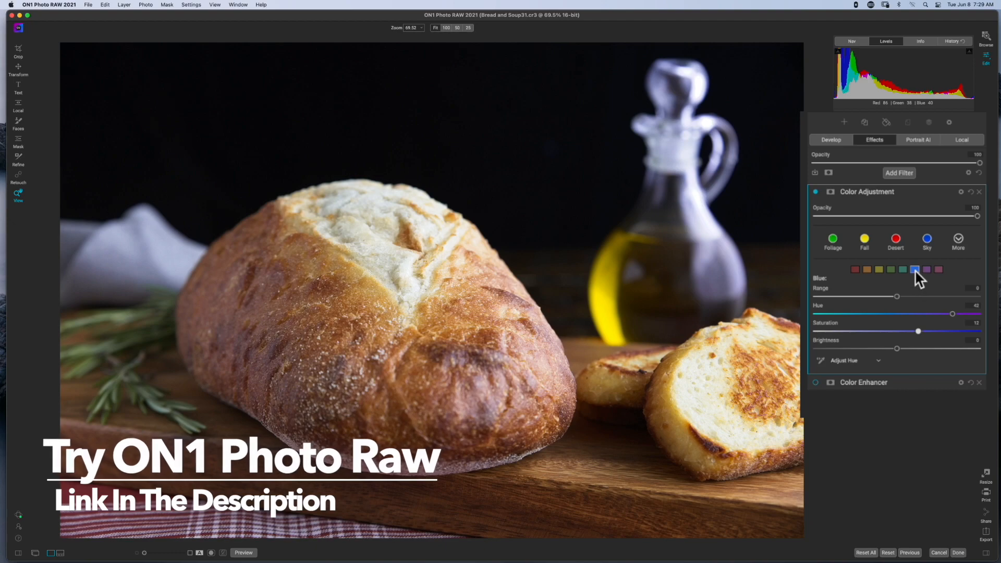
left_click(868, 270)
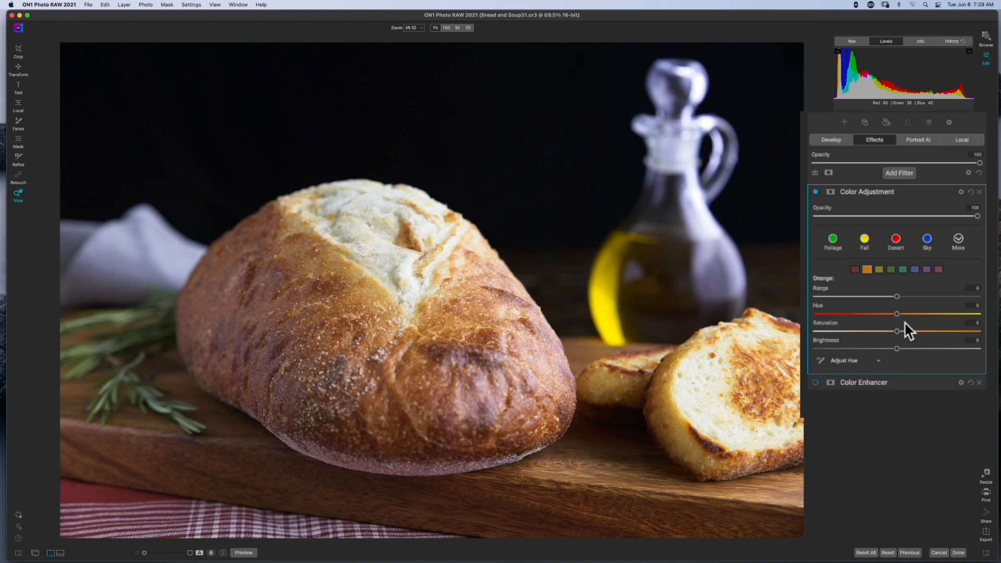
left_click_drag(897, 315, 849, 315)
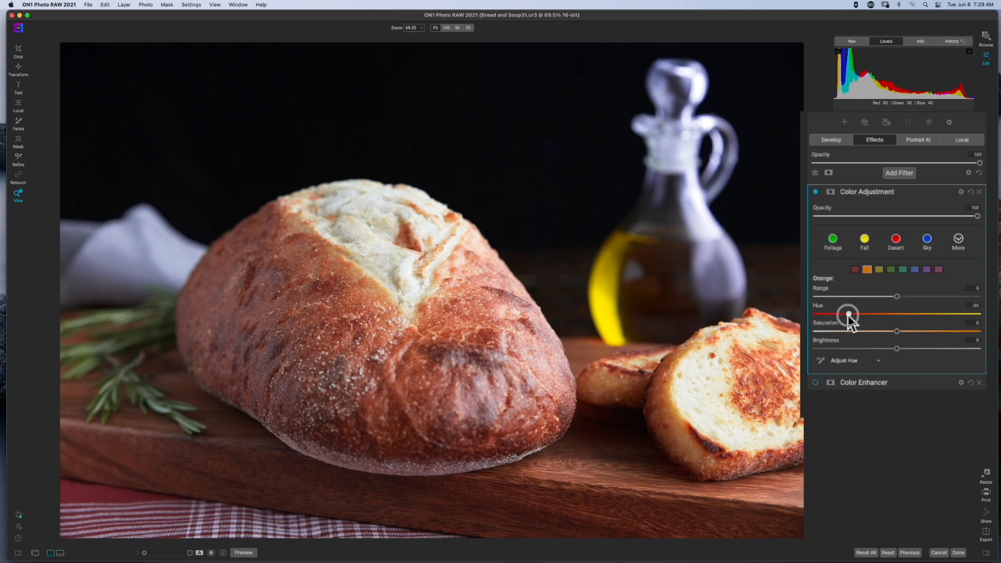
Step: Compare the photo with the Color Adjustment filter off and on, and reset the filter to its defaults
left_click(816, 193)
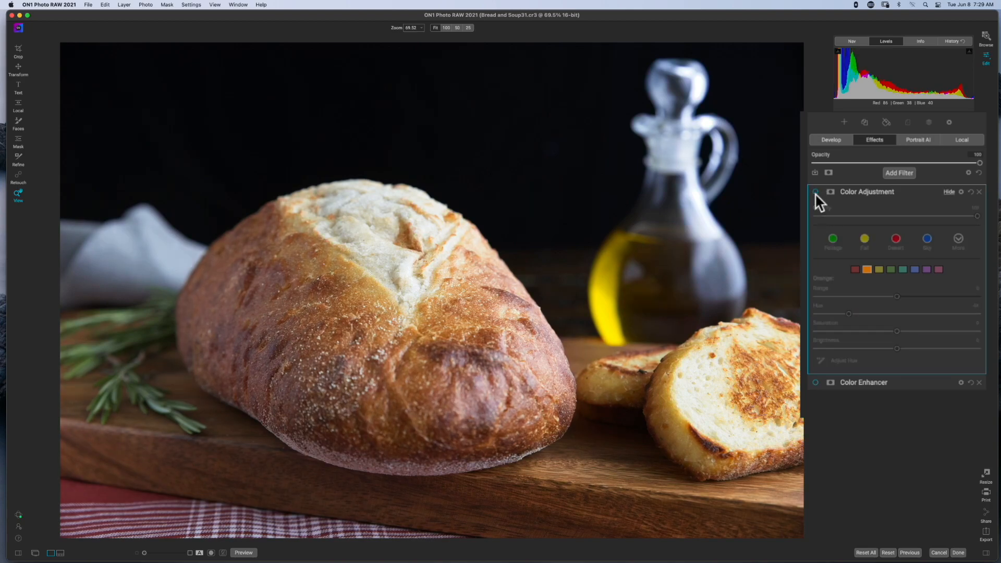
left_click(816, 193)
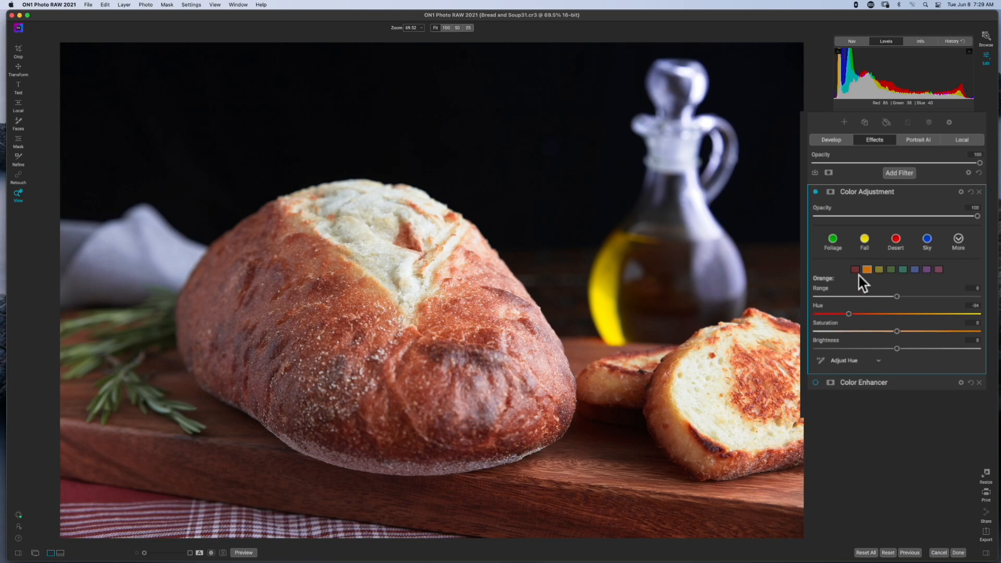
left_click(971, 192)
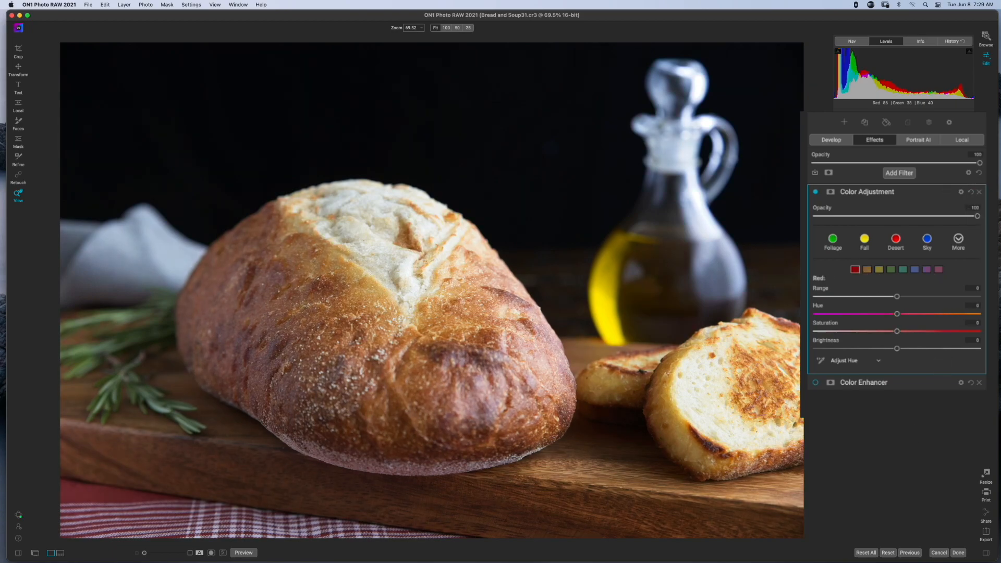
Step: Try lowering the orange color's Saturation and Range, and return each slider to 0
left_click(867, 269)
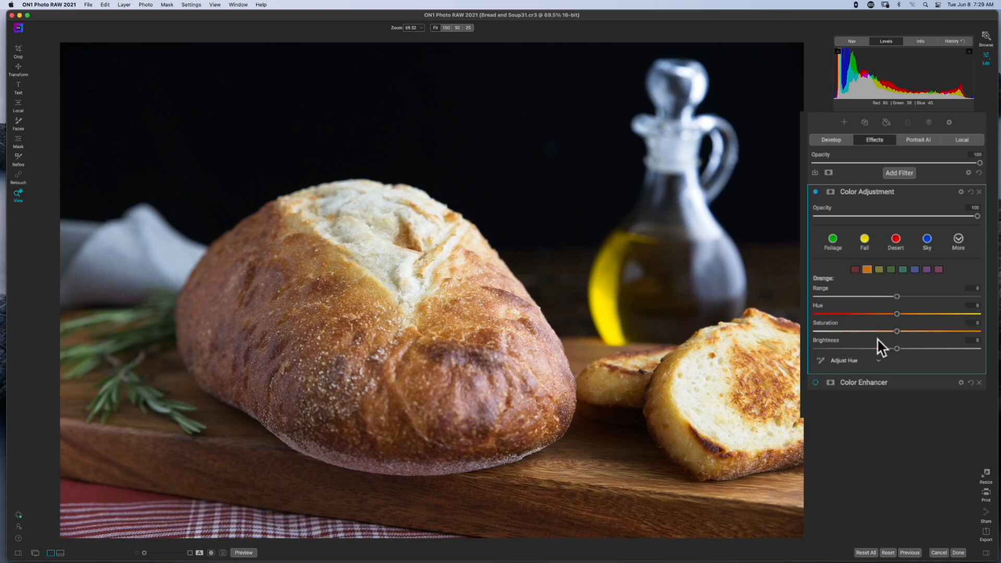
left_click_drag(897, 331, 828, 331)
double_click(827, 323)
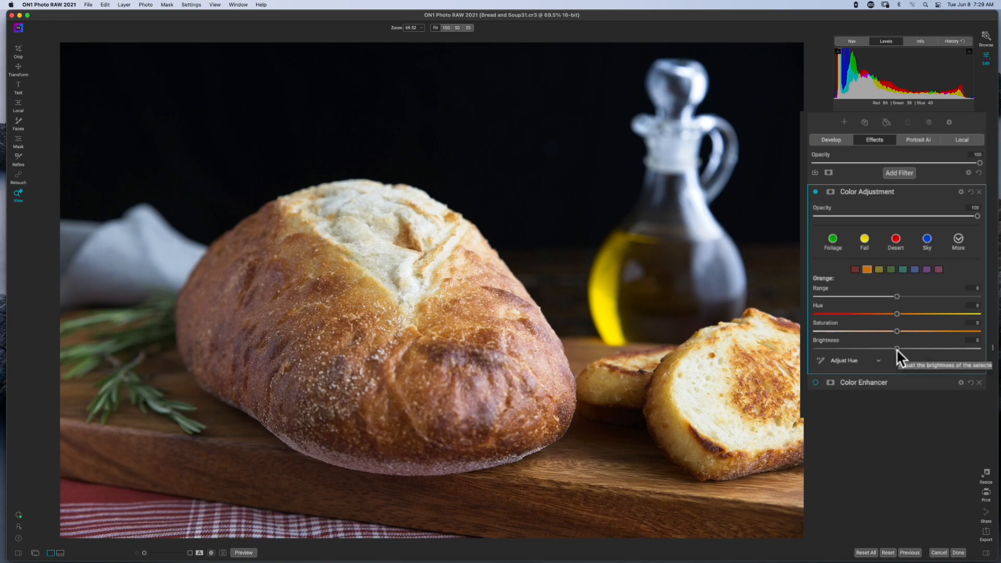
mouse_move(896, 349)
left_mouse_down()
mouse_move(908, 350)
mouse_move(868, 349)
mouse_move(898, 350)
left_mouse_up()
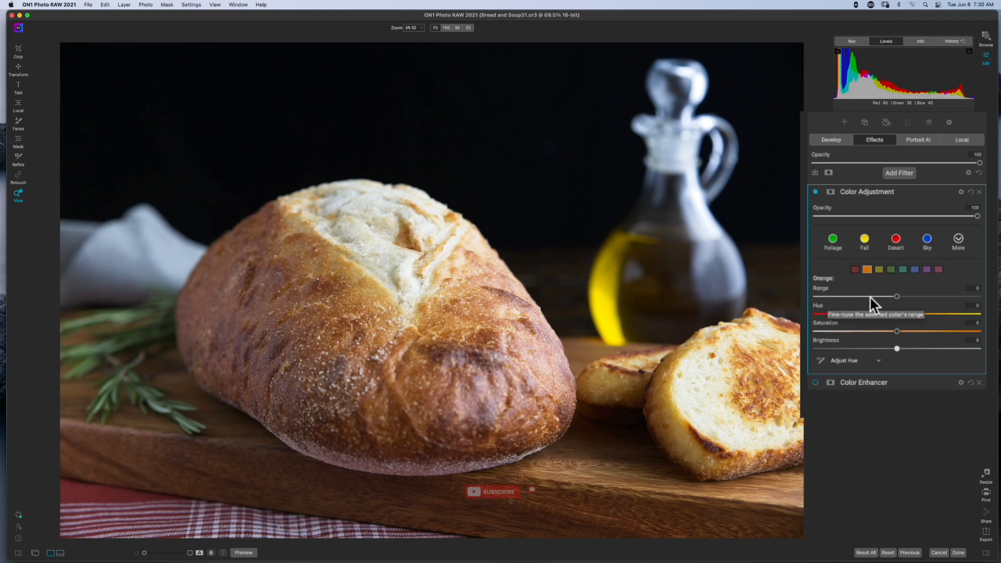
left_click_drag(897, 297, 864, 297)
left_click(897, 301)
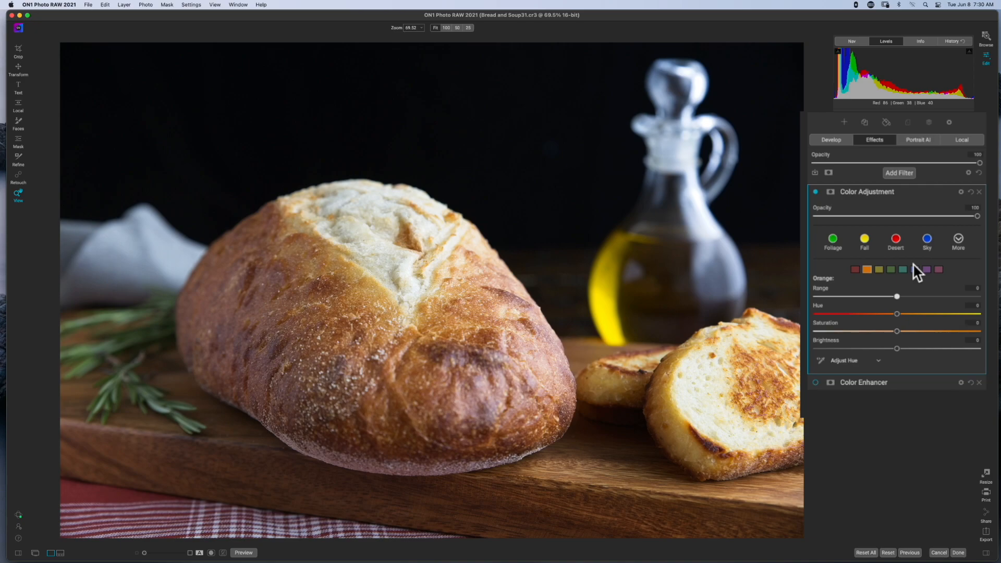
Step: Switch the targeted adjustment to Adjust Saturation and boost the green saturation from a sample on the rosemary
left_click(879, 360)
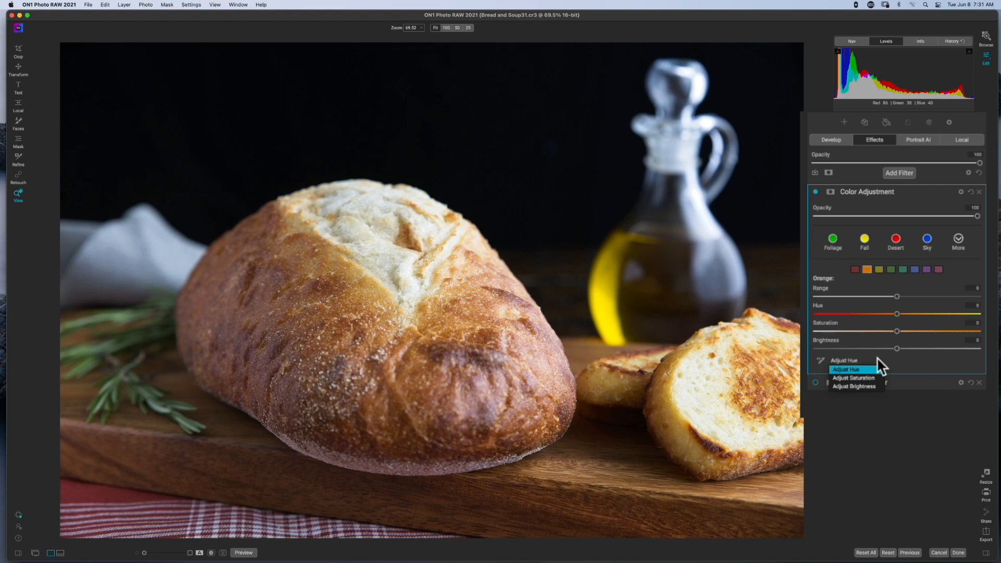
left_click(859, 379)
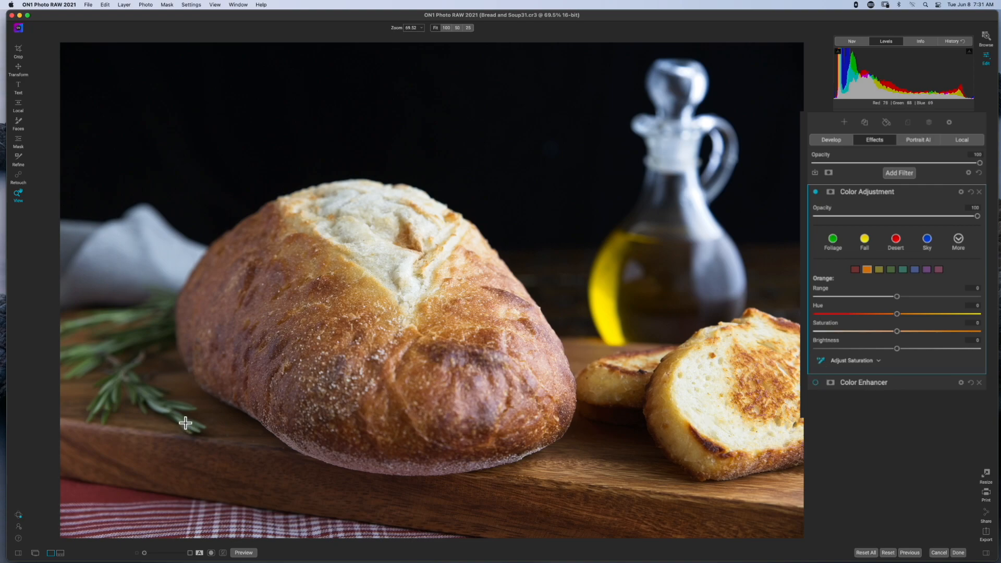
left_click_drag(186, 423, 546, 403)
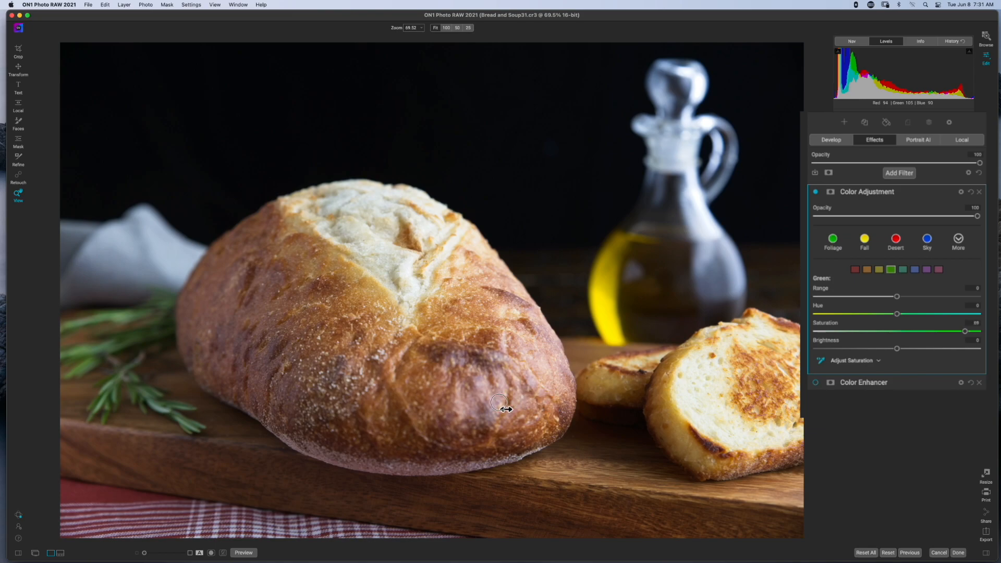
Step: Try raising the Range of the green color and reset the Color Adjustment filter
key("Escape")
left_click(897, 296)
left_click_drag(897, 297, 925, 311)
left_click(971, 191)
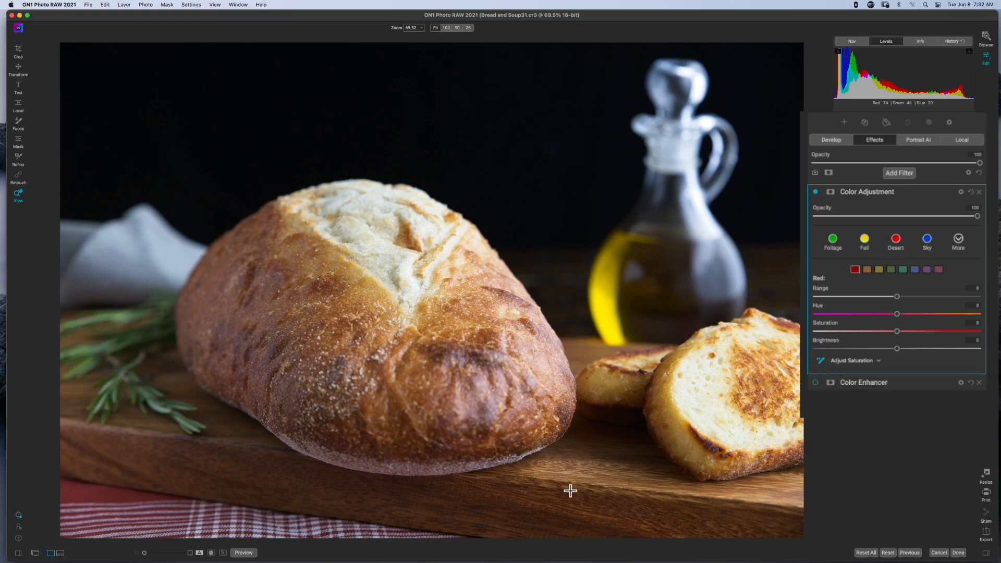
Step: Raise orange's Saturation to 56 with the targeted adjustment on the cutting board, and set orange's Range to -34
left_click_drag(562, 490, 783, 487)
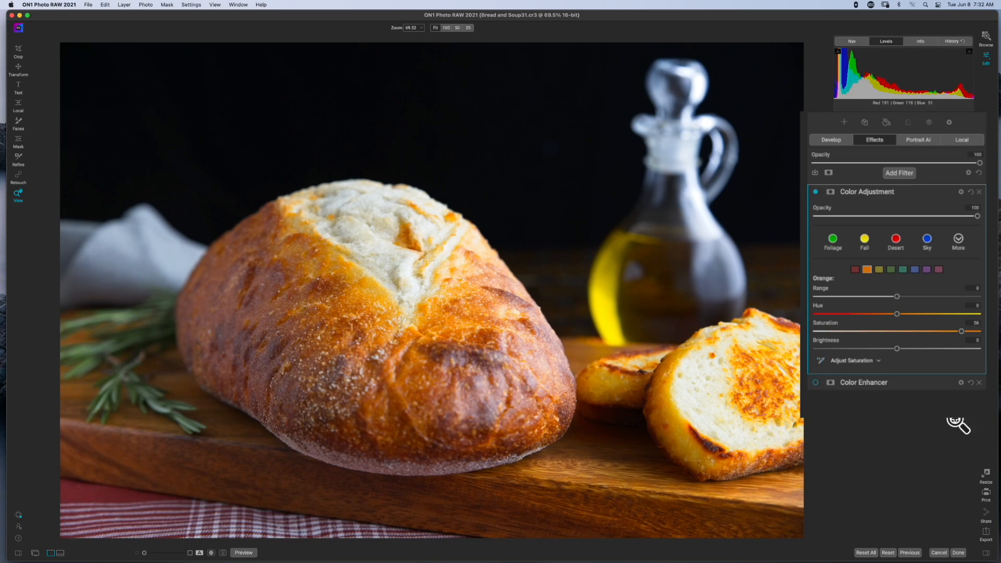
left_click_drag(895, 296, 849, 297)
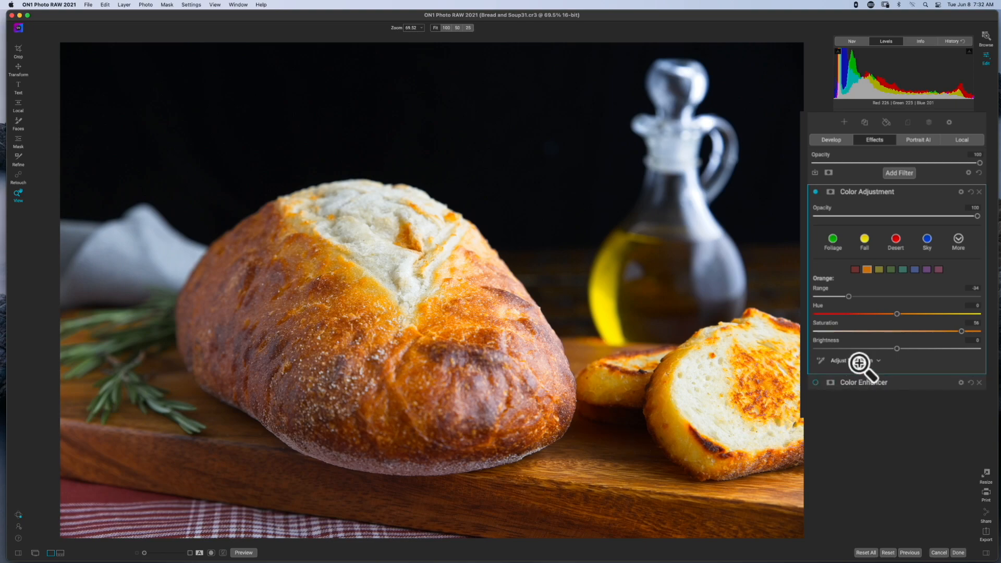
Step: Set the masking brush to Paint In and invert the Color Adjustment filter's mask to black
left_click(830, 191)
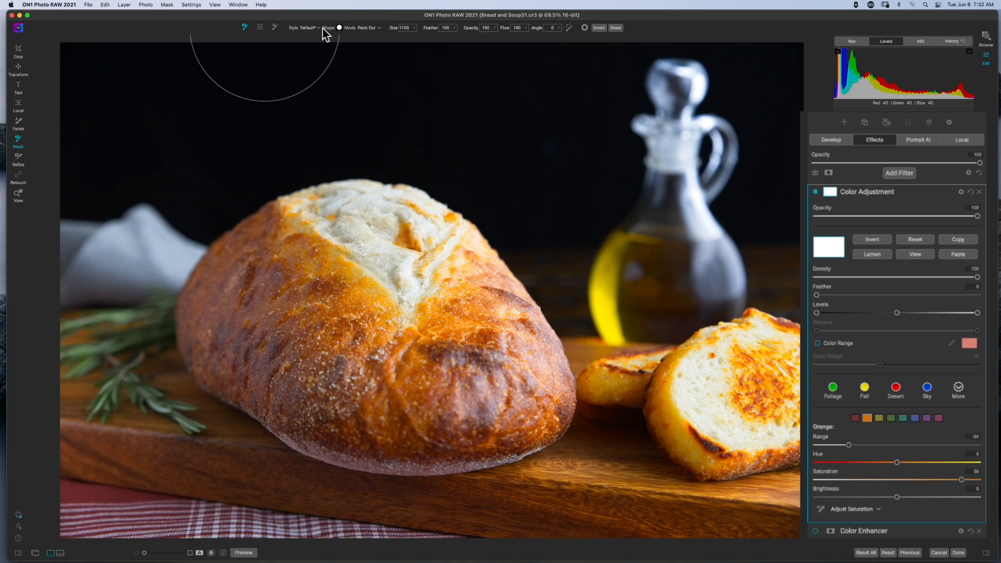
left_click(367, 28)
left_click(371, 41)
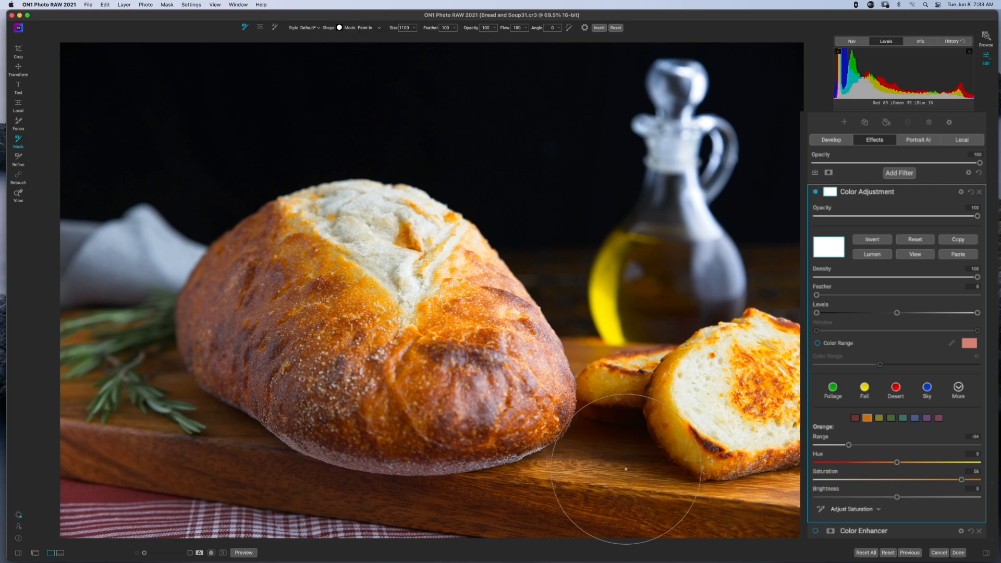
left_click(868, 236)
Step: Reduce the masking brush size to 400 and paint the adjustment in along the front of the cutting board
key("bracketleft")
key("bracketleft")
key("bracketleft")
key("bracketleft")
key("bracketleft")
key("bracketleft")
key("bracketleft")
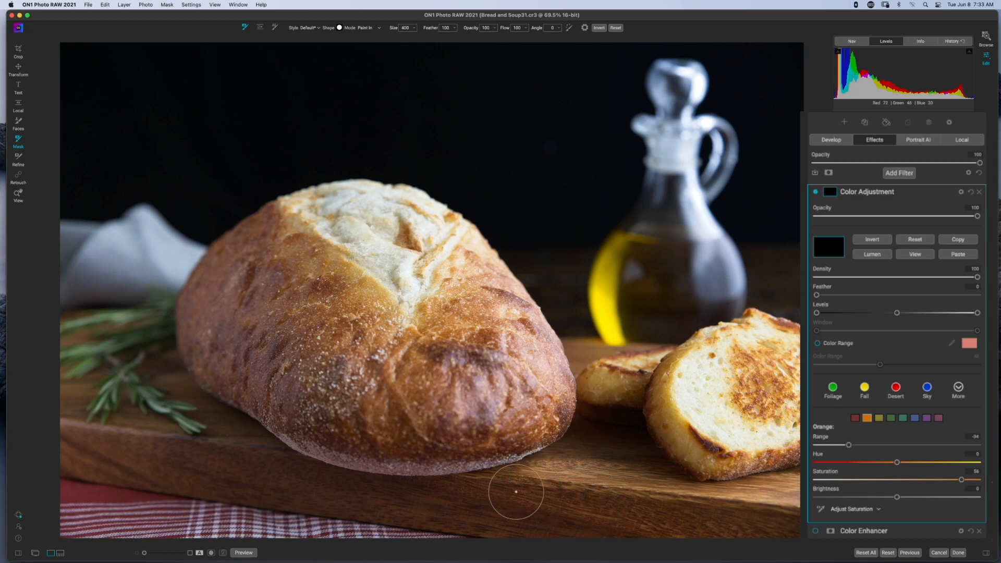
mouse_move(476, 501)
left_mouse_down()
mouse_move(567, 491)
mouse_move(614, 468)
mouse_move(535, 489)
mouse_move(762, 517)
left_mouse_up()
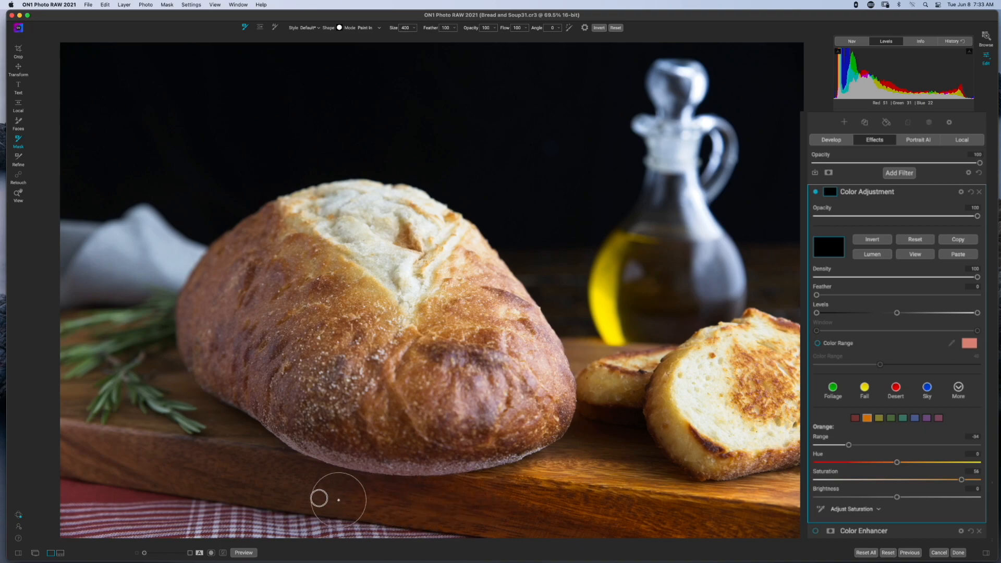
mouse_move(241, 486)
left_mouse_down()
mouse_move(230, 472)
mouse_move(133, 465)
mouse_move(205, 487)
mouse_move(259, 488)
mouse_move(277, 474)
mouse_move(165, 473)
mouse_move(38, 446)
mouse_move(97, 438)
mouse_move(217, 465)
mouse_move(246, 459)
mouse_move(186, 417)
mouse_move(244, 449)
mouse_move(123, 448)
mouse_move(157, 447)
mouse_move(197, 482)
left_mouse_up()
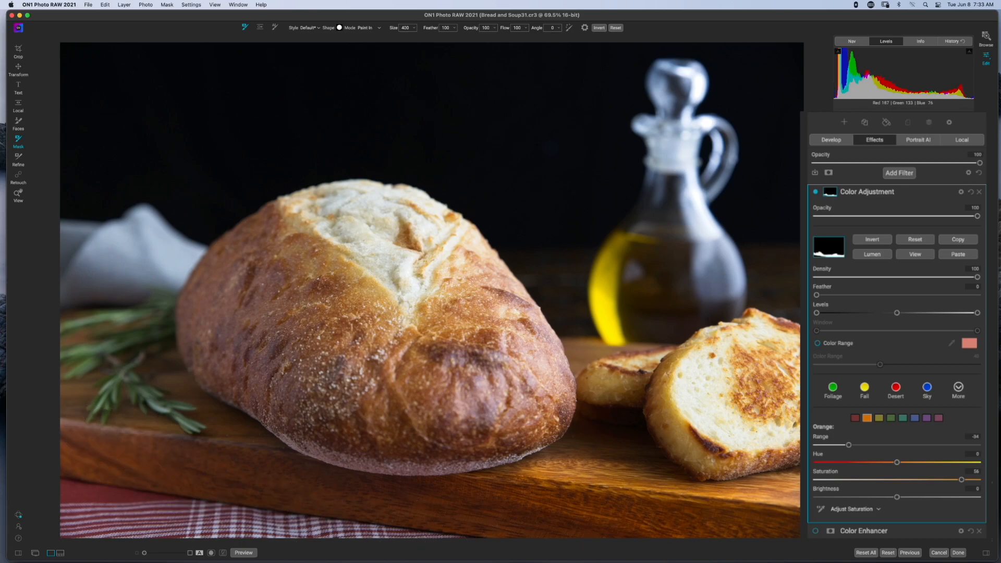
left_click(907, 192)
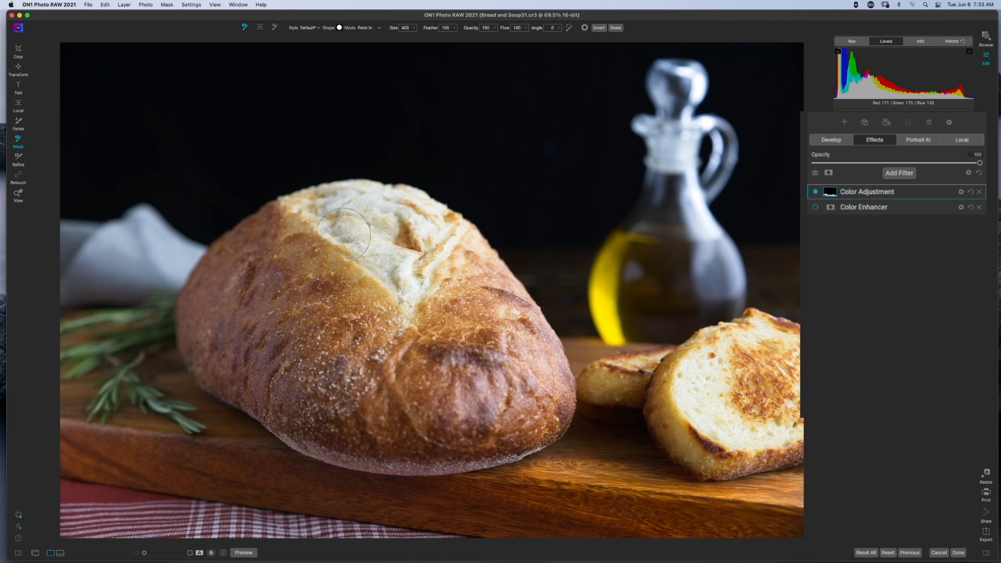
Step: Add another Color Adjustment filter and activate its targeted adjustment in Adjust Saturation mode
left_click(903, 173)
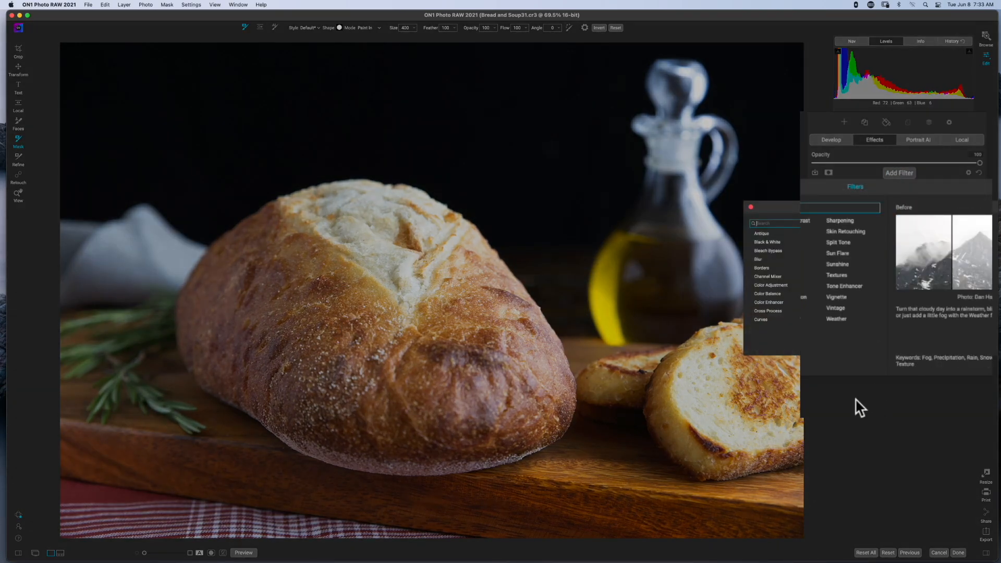
left_click(778, 286)
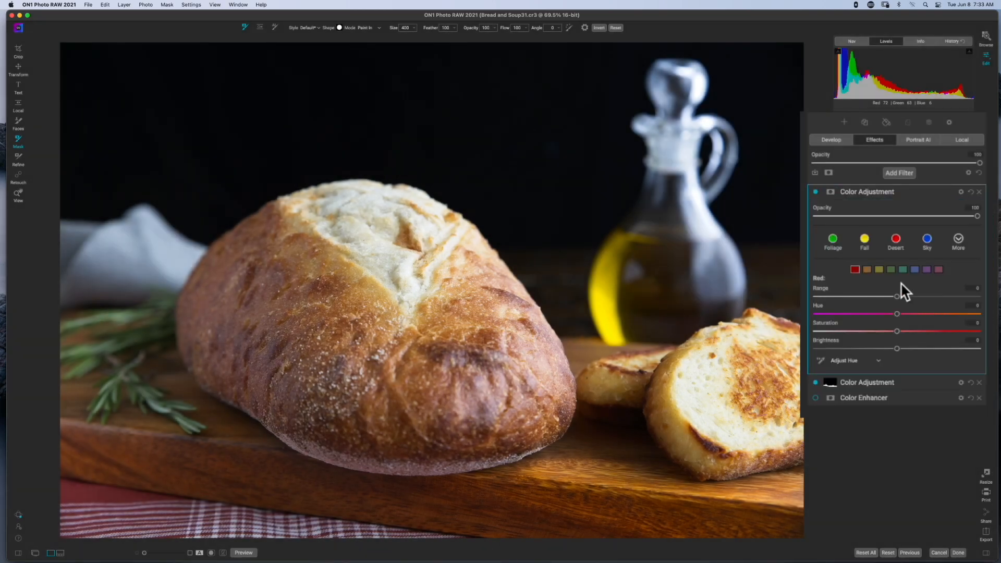
left_click(863, 362)
left_click(858, 378)
left_click(822, 361)
Step: Raise orange's Saturation to 60 with the targeted adjustment on the loaf, and set orange's Range to -20 and Brightness to -17
left_click_drag(465, 325, 755, 324)
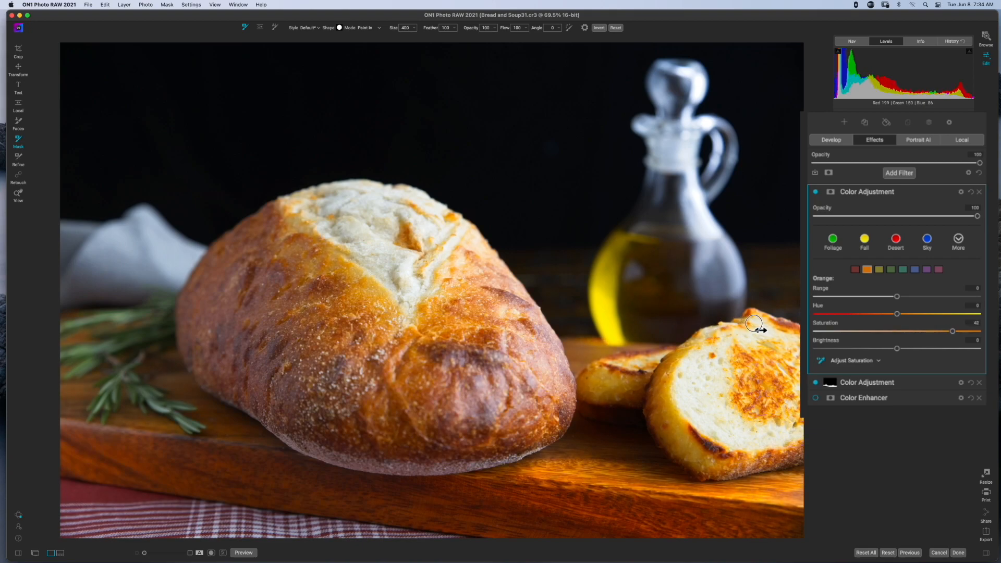
left_click_drag(760, 325, 753, 324)
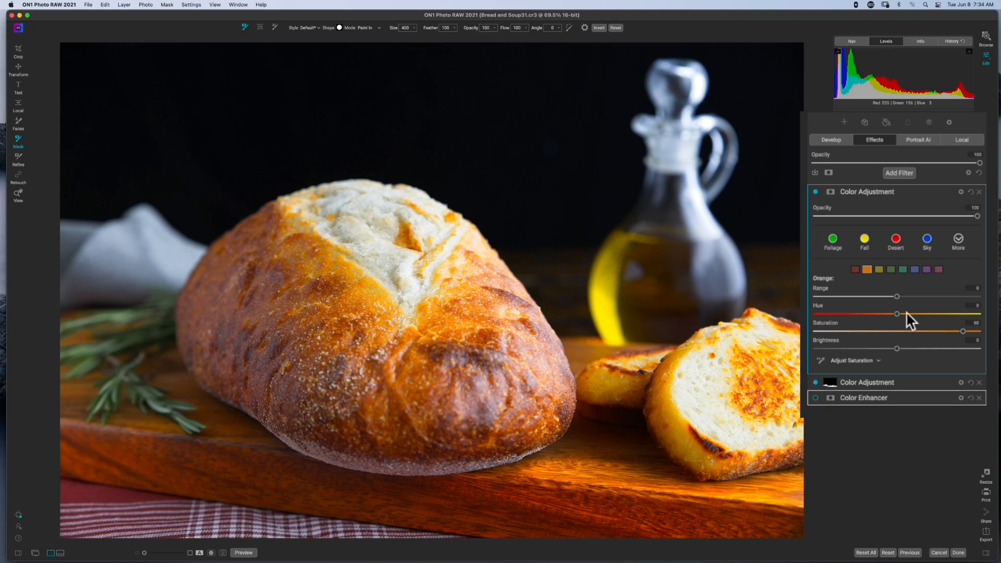
left_click_drag(897, 297, 861, 306)
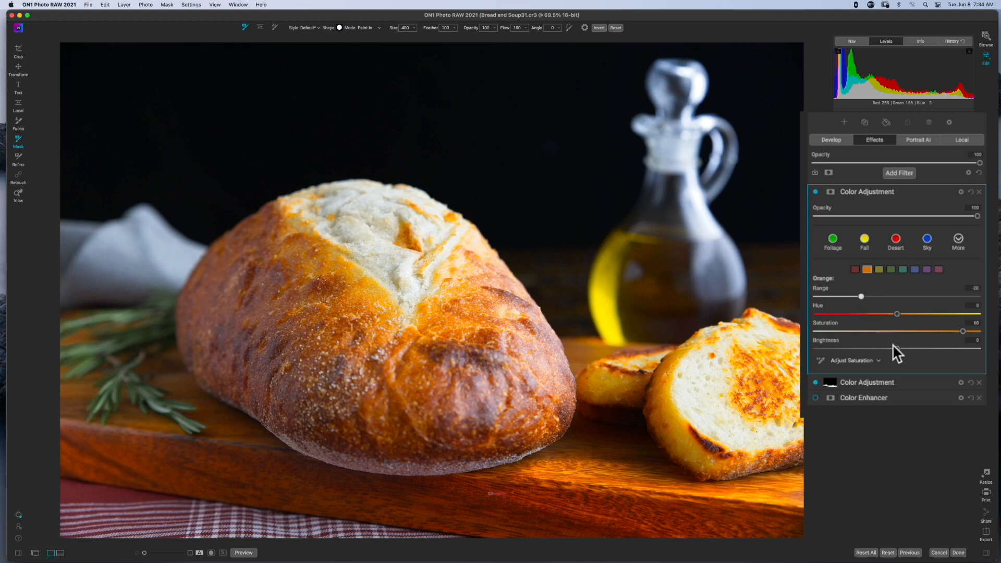
left_click_drag(897, 349, 865, 349)
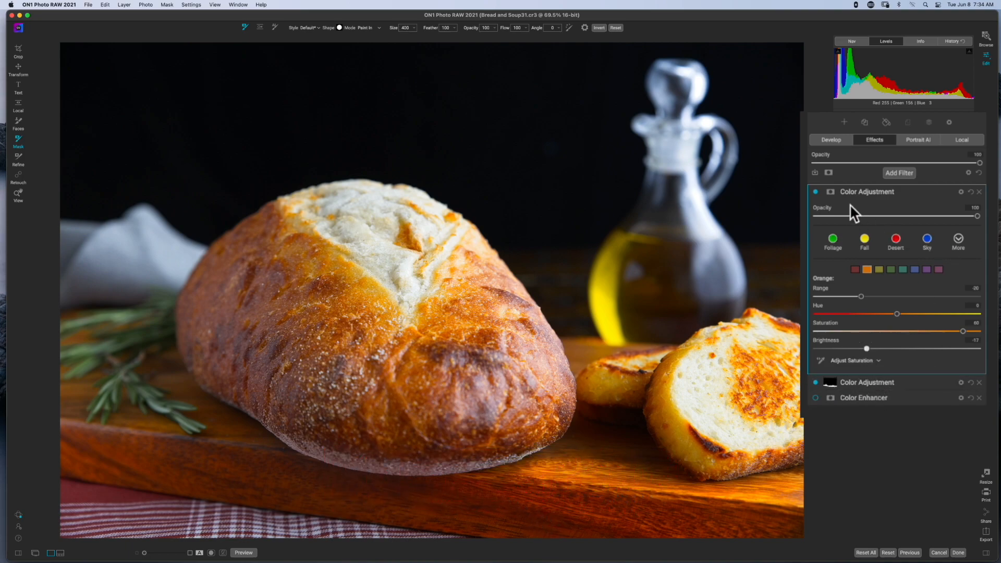
Step: Invert the new Color Adjustment filter's mask to black and enlarge the masking brush to size 1000
left_click(831, 192)
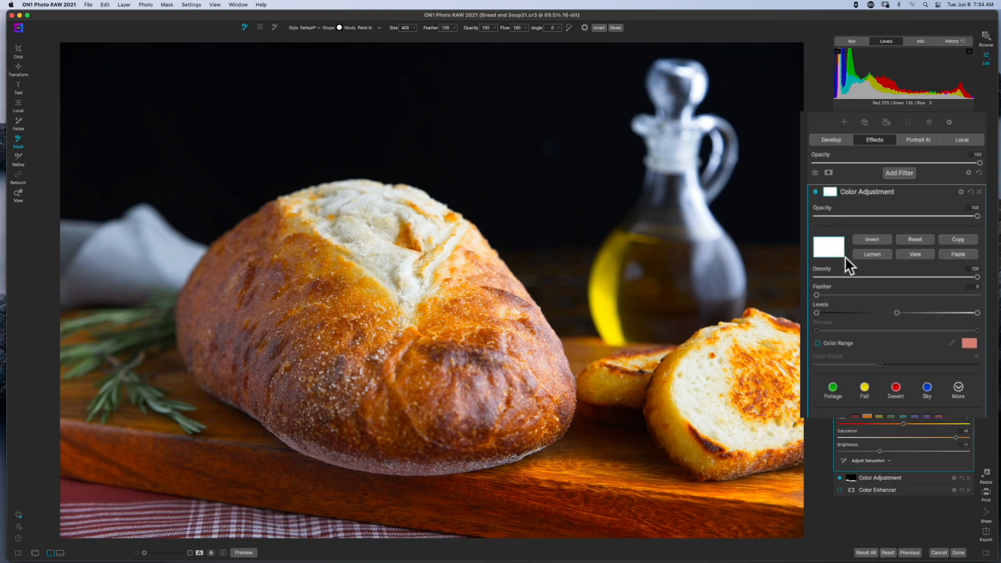
left_click(878, 239)
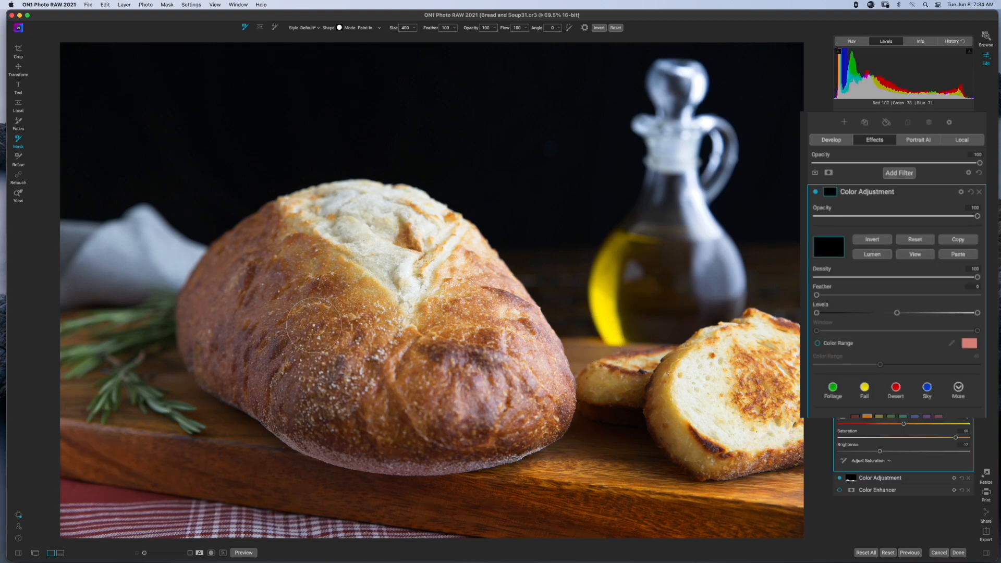
key("bracketright")
key("bracketright")
key("bracketright")
key("bracketright")
key("bracketright")
key("bracketright")
Step: Try painting the adjustment onto the loaf's crust at full brush opacity, and reset the mask
mouse_move(473, 360)
left_mouse_down()
mouse_move(431, 383)
mouse_move(318, 356)
mouse_move(257, 319)
mouse_move(261, 290)
mouse_move(347, 275)
mouse_move(375, 235)
mouse_move(444, 266)
mouse_move(465, 297)
left_mouse_up()
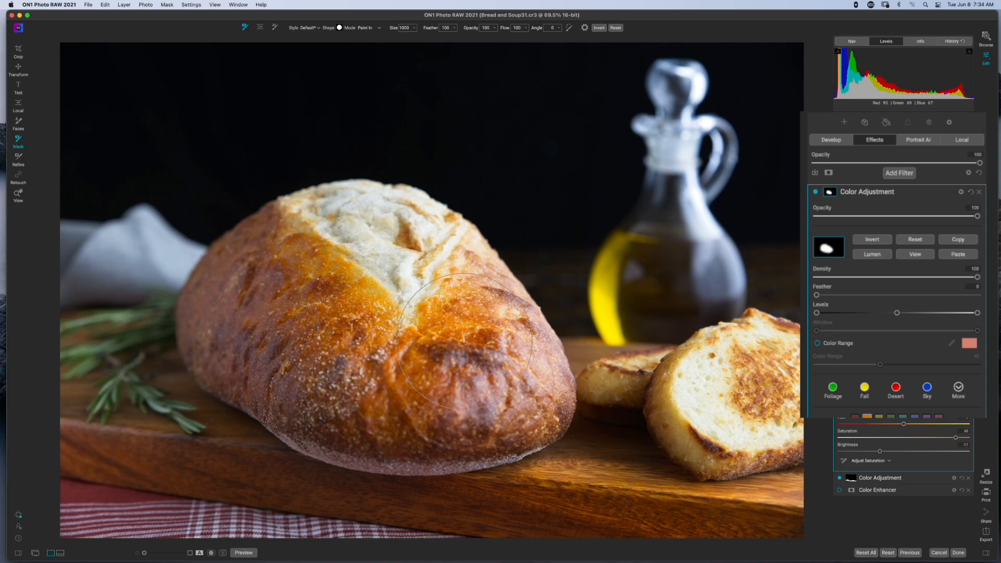
left_click(910, 240)
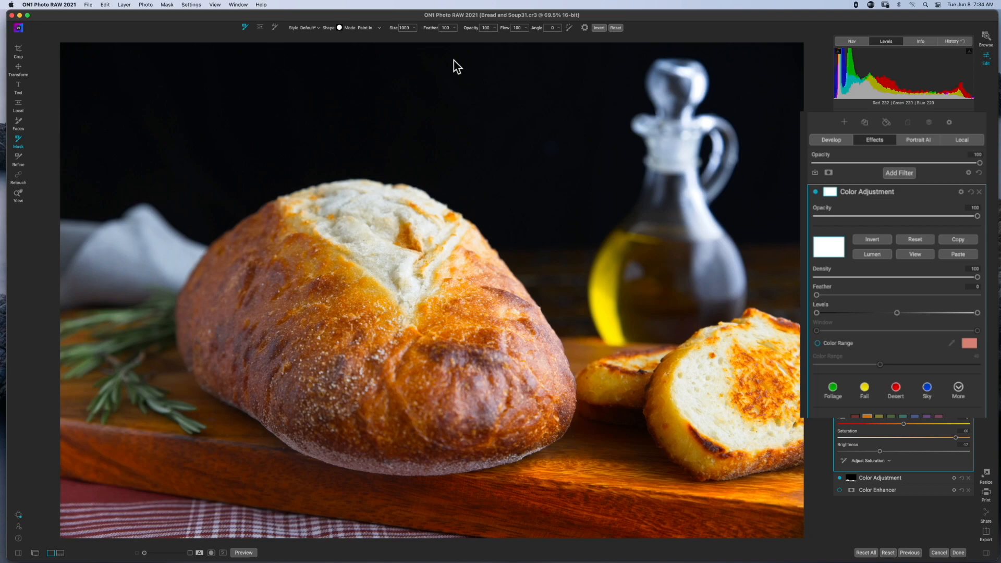
Step: Lower the masking brush's Opacity to 45, invert the mask to black and paint the adjustment over the loaf's crust
mouse_move(475, 34)
left_mouse_down()
mouse_move(417, 34)
mouse_move(441, 36)
left_mouse_up()
left_click(870, 239)
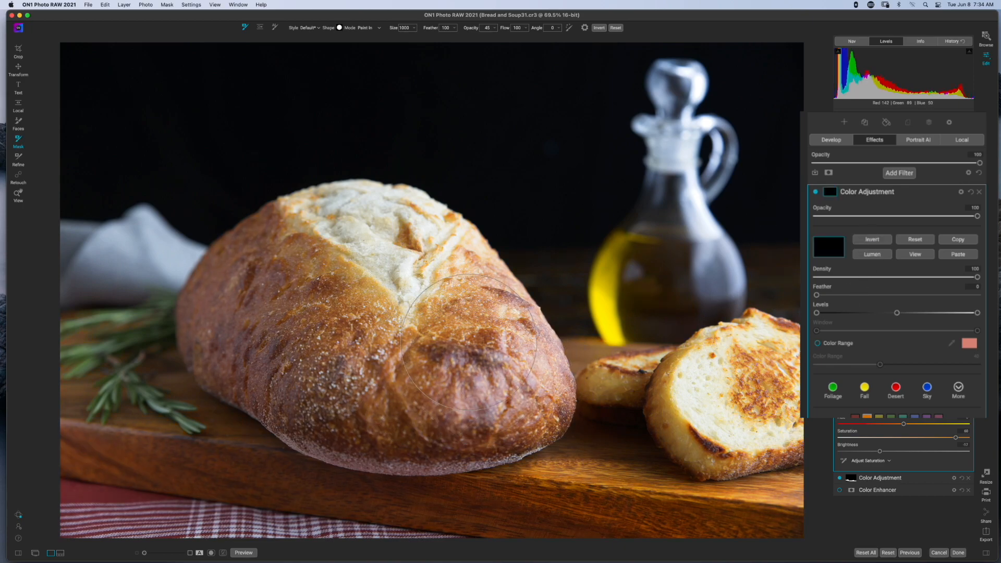
mouse_move(467, 339)
left_mouse_down()
mouse_move(483, 369)
mouse_move(387, 386)
mouse_move(324, 347)
mouse_move(294, 299)
mouse_move(247, 288)
mouse_move(251, 331)
mouse_move(292, 375)
mouse_move(443, 405)
mouse_move(311, 372)
mouse_move(239, 328)
mouse_move(259, 292)
mouse_move(319, 238)
mouse_move(377, 242)
mouse_move(422, 259)
mouse_move(446, 291)
mouse_move(476, 369)
mouse_move(455, 394)
mouse_move(425, 402)
mouse_move(450, 415)
left_mouse_up()
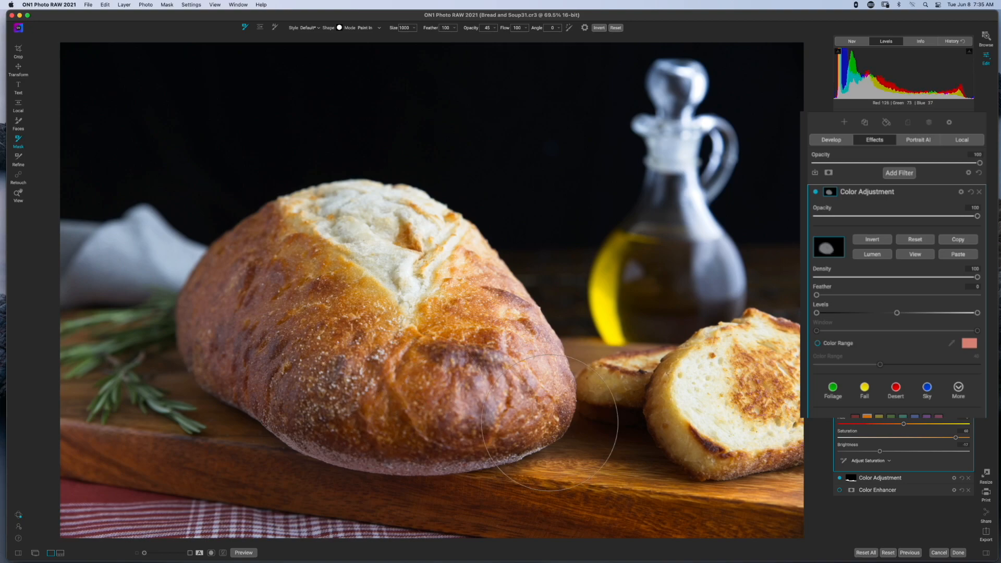
Step: Reduce the masking brush to size 800 and paint the adjustment onto the large toasted slice
key("bracketleft")
key("bracketleft")
key("bracketleft")
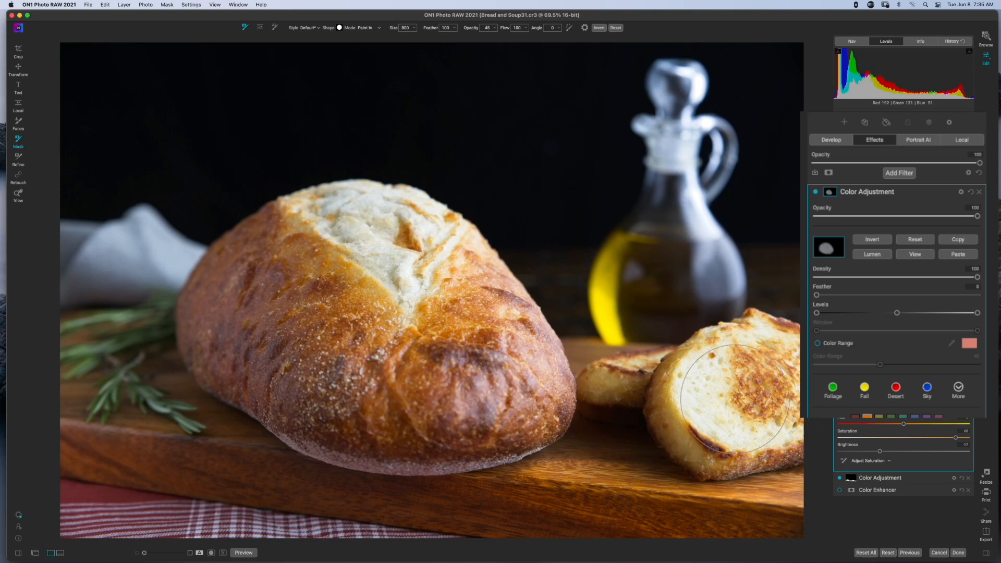
mouse_move(698, 391)
left_mouse_down()
mouse_move(756, 360)
mouse_move(785, 384)
mouse_move(756, 419)
mouse_move(696, 434)
left_mouse_up()
Step: Reduce the masking brush to size 200 and paint the adjustment onto the small rear toast and the large slice's lower crust
key("bracketleft")
key("bracketleft")
key("bracketleft")
key("bracketleft")
key("bracketleft")
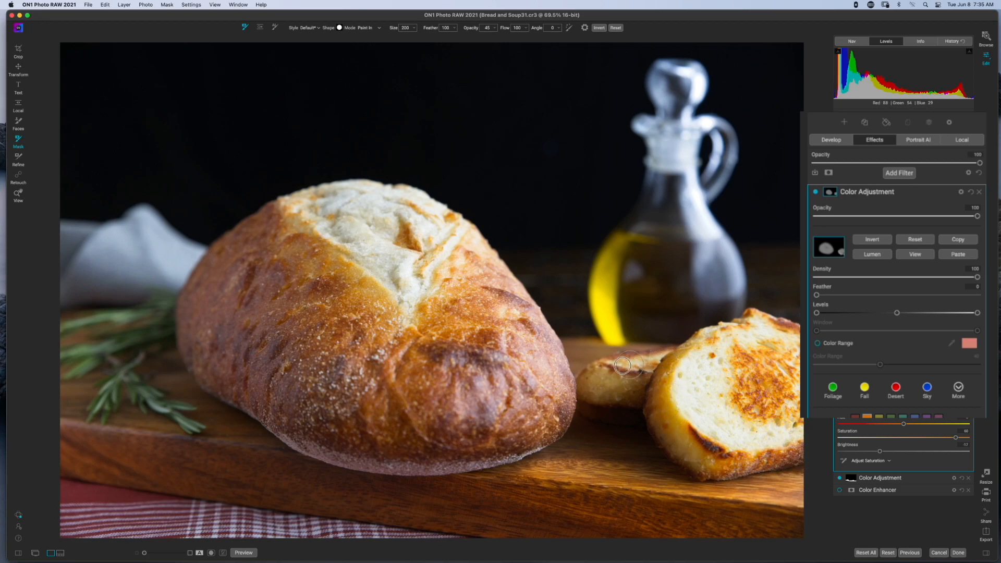
mouse_move(623, 388)
left_mouse_down()
mouse_move(643, 386)
mouse_move(599, 393)
mouse_move(588, 380)
mouse_move(606, 375)
mouse_move(588, 386)
mouse_move(652, 394)
mouse_move(707, 418)
mouse_move(699, 468)
left_mouse_up()
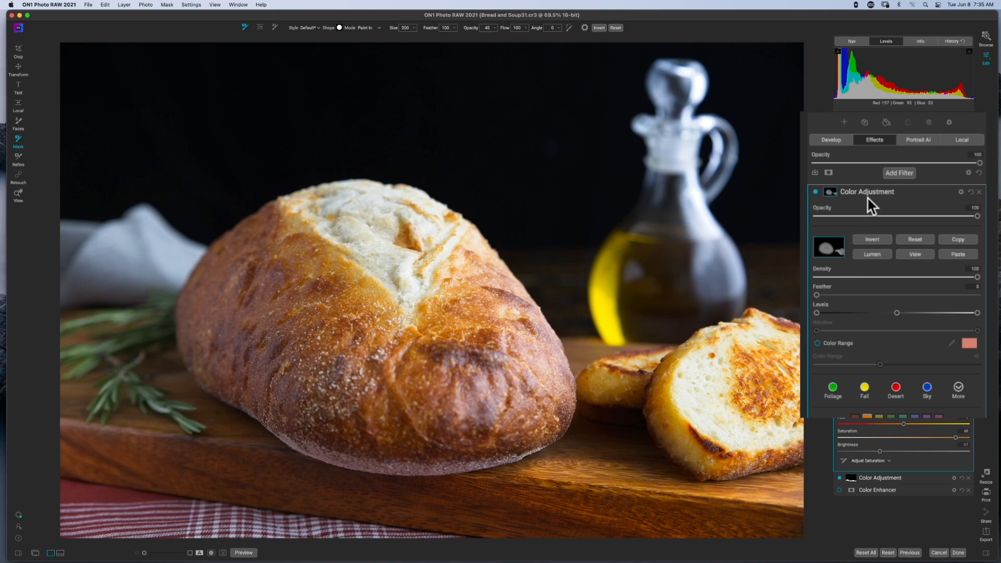
left_click(897, 189)
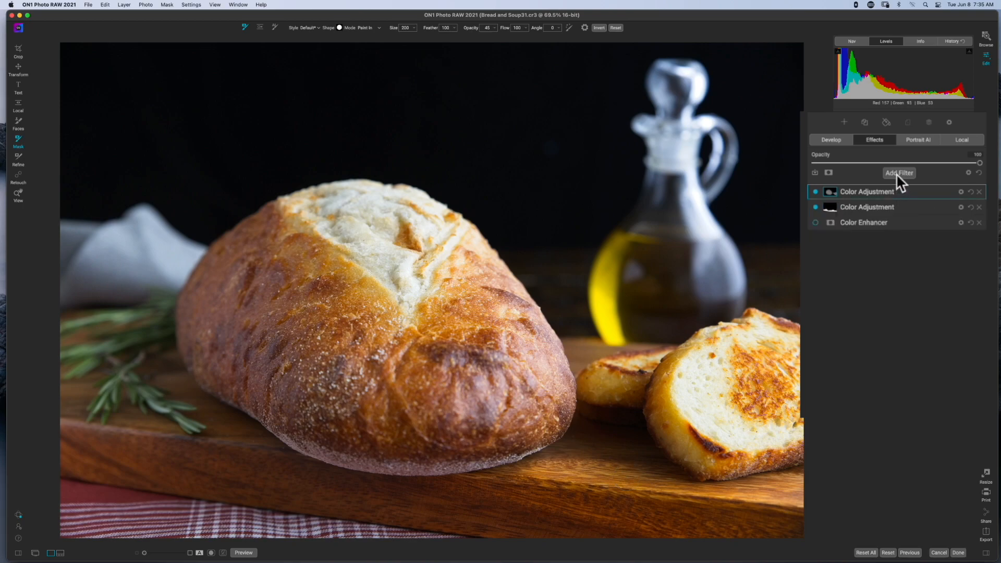
Step: Add a third Color Adjustment filter and set green's Hue to 10, Saturation to 36 and Brightness to -19
left_click(898, 173)
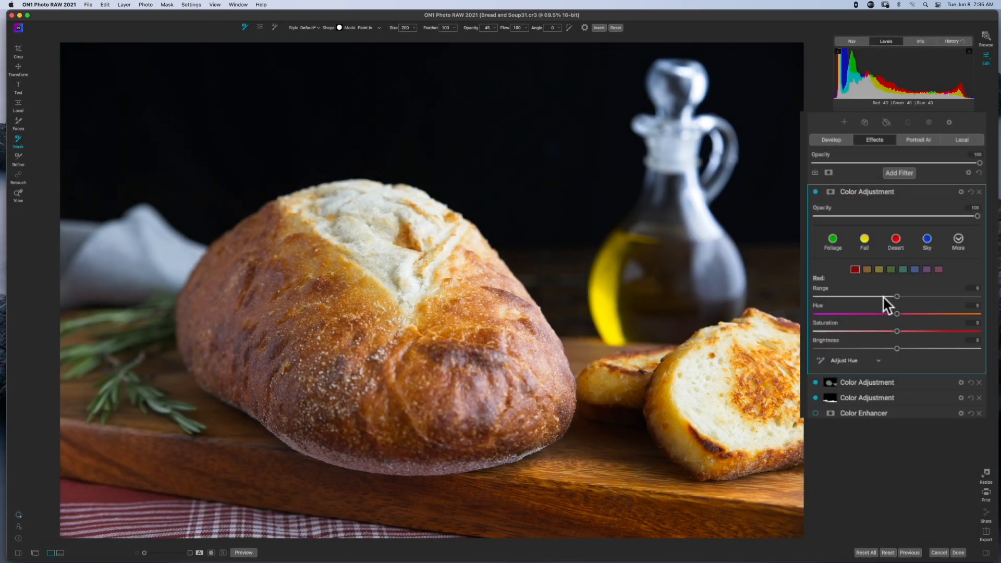
left_click(891, 270)
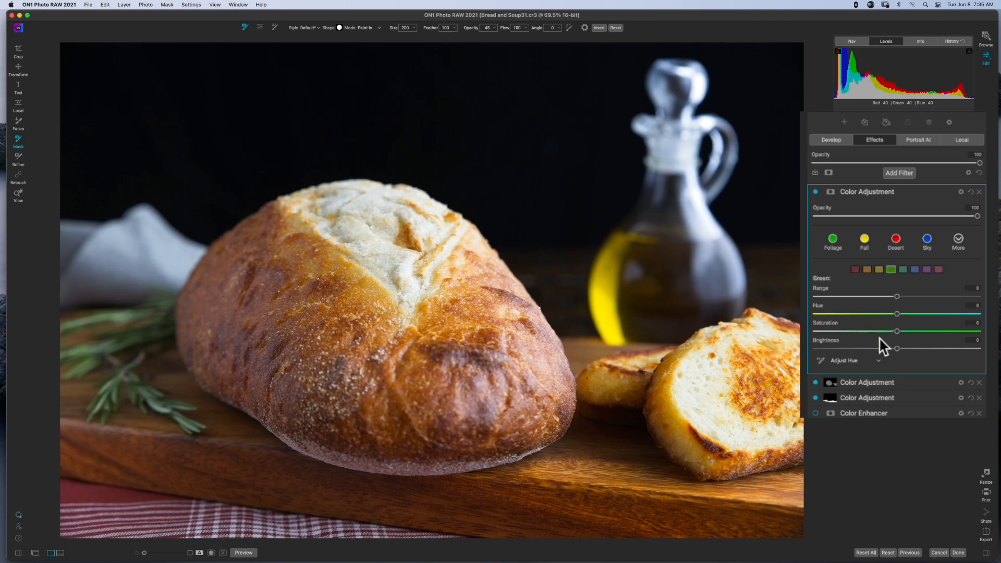
left_click_drag(897, 332, 863, 351)
left_click_drag(897, 314, 914, 322)
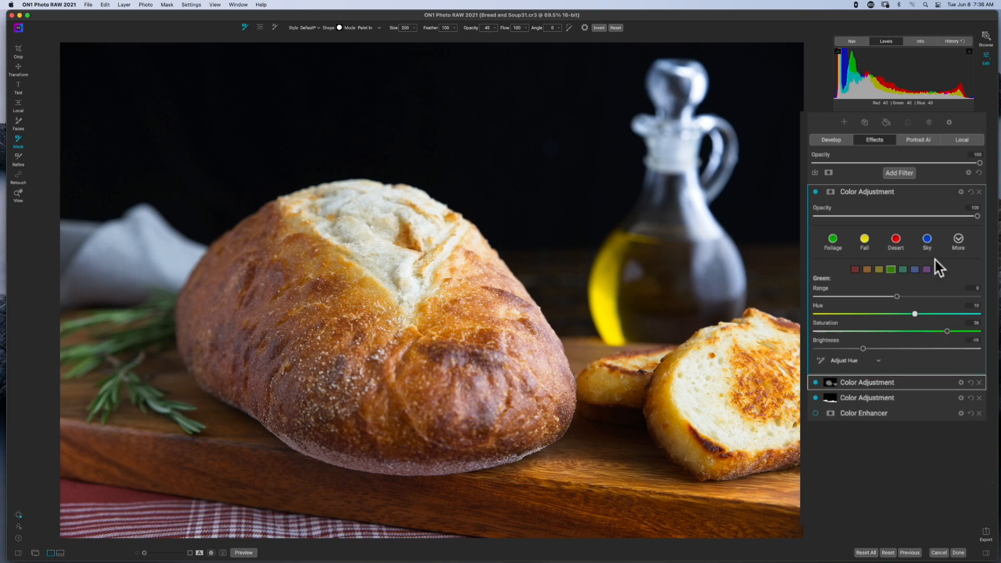
Step: Invert the green adjustment's mask and paint it onto the rosemary sprigs, raising the masking brush's Opacity to 100
left_click(831, 192)
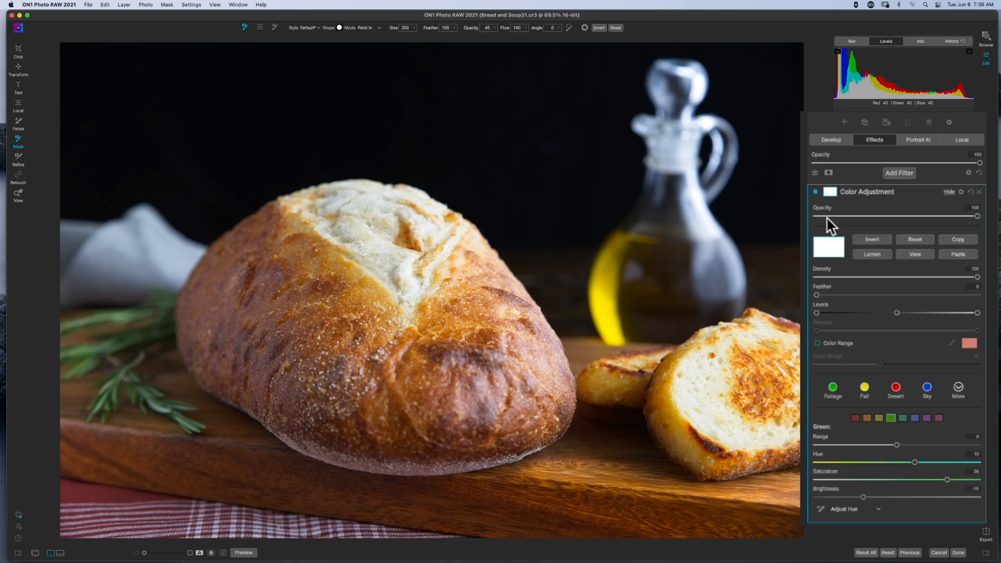
left_click(872, 239)
mouse_move(89, 409)
left_mouse_down()
mouse_move(113, 370)
mouse_move(150, 399)
left_mouse_up()
left_click_drag(474, 32, 560, 40)
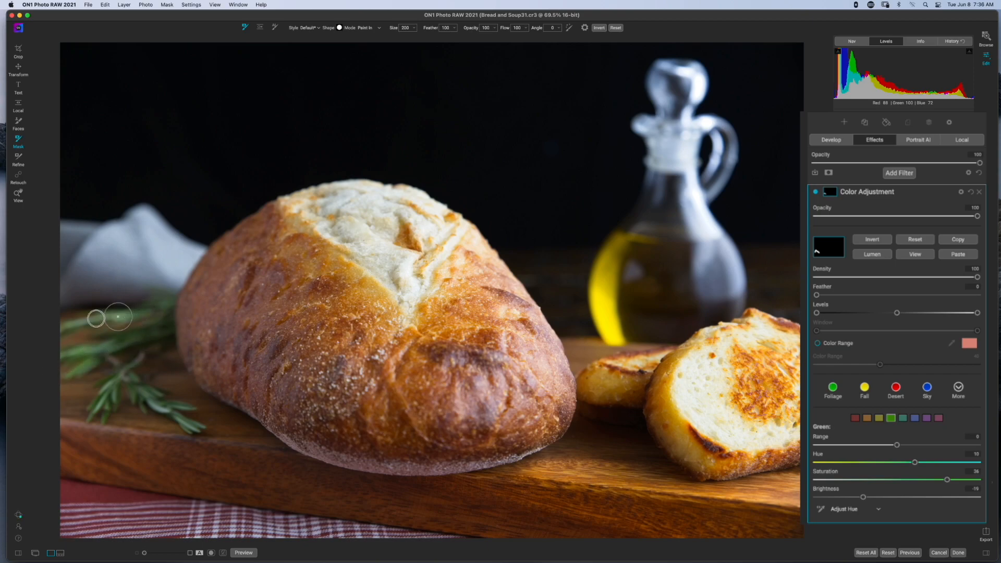
mouse_move(59, 324)
left_mouse_down()
mouse_move(38, 331)
mouse_move(141, 312)
left_mouse_up()
left_click(910, 190)
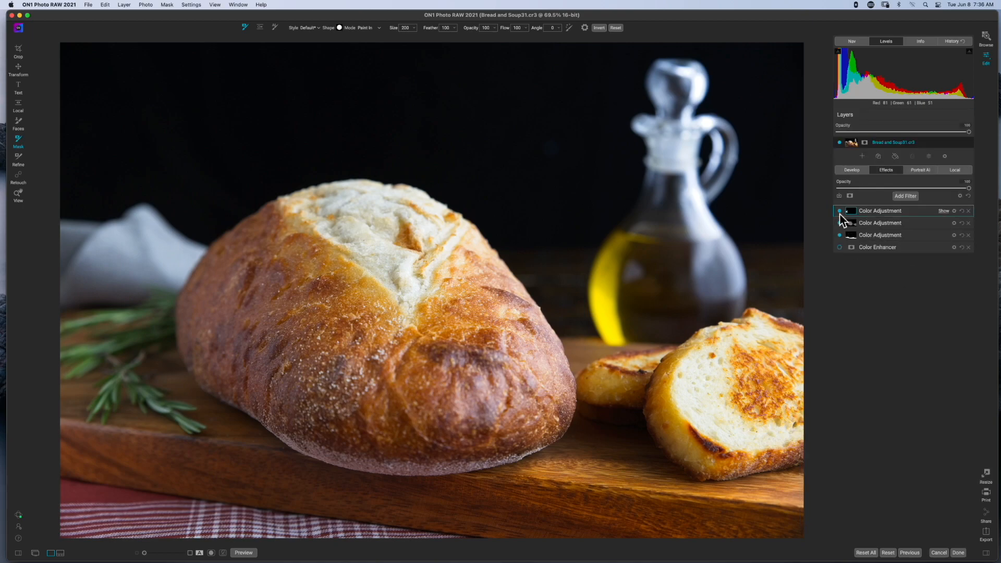
Step: Compare the photo with and without the edits, and lower the combined filter stack's Opacity to 67
key("backslash")
key("backslash")
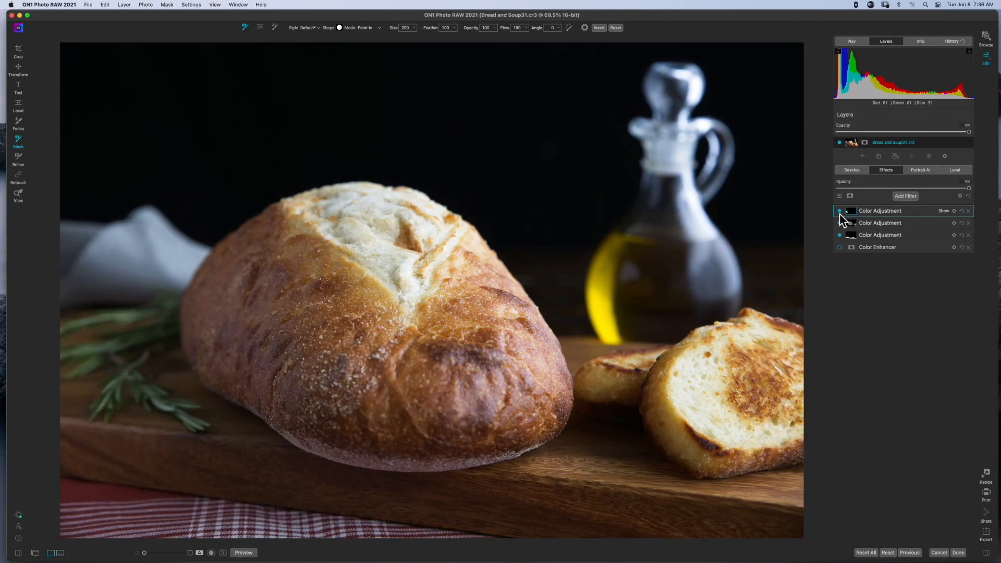
key("backslash")
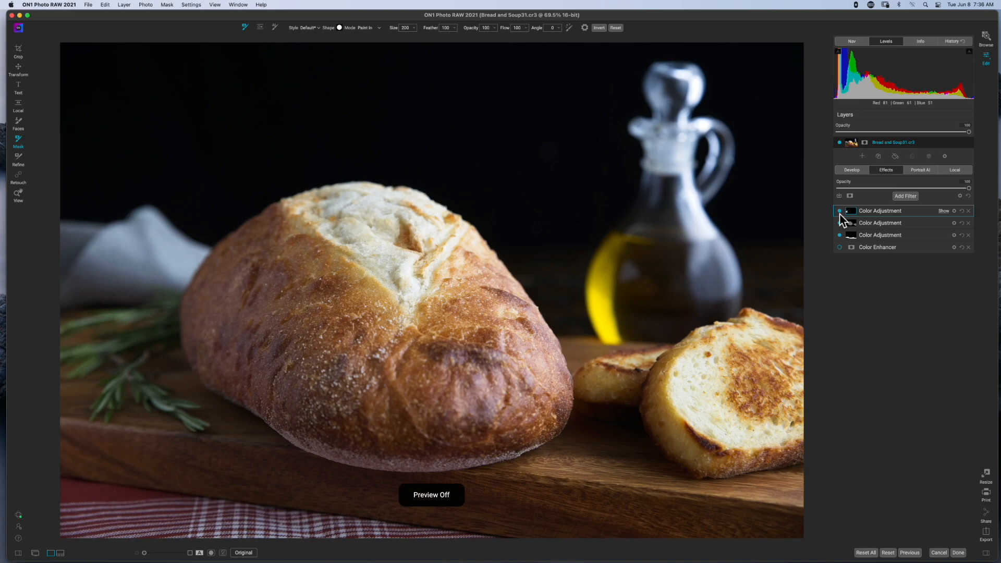
key("backslash")
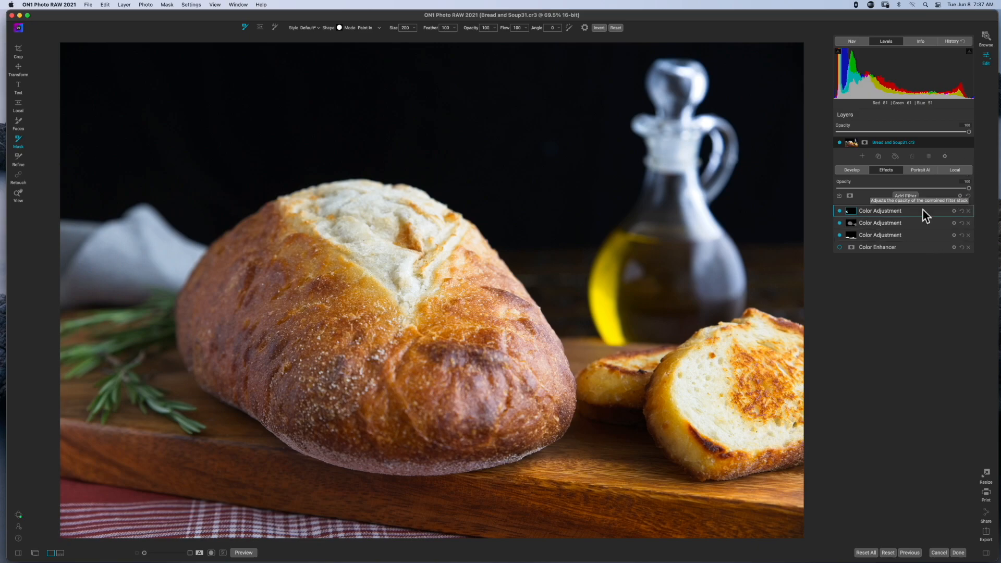
left_click_drag(969, 188, 926, 190)
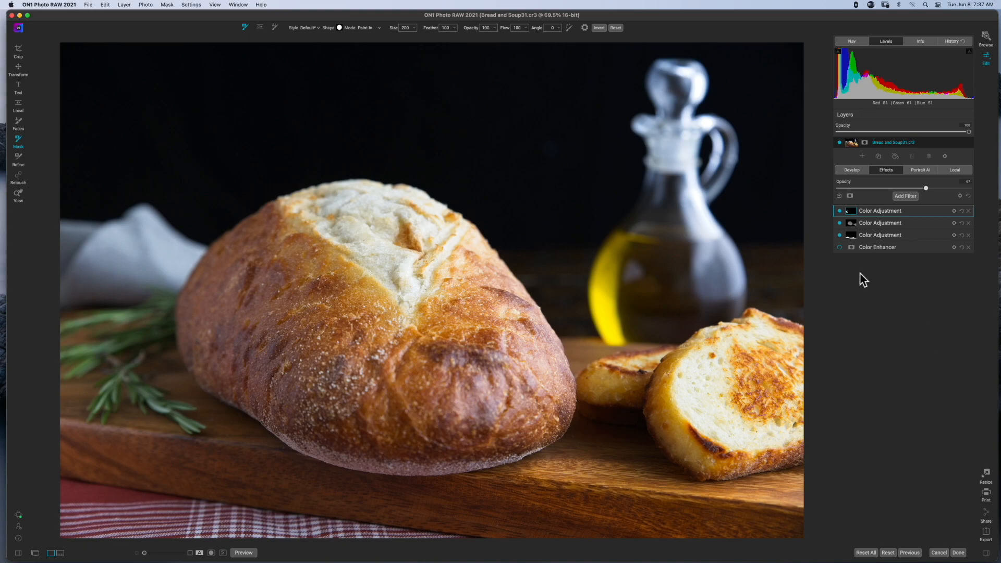
Step: Turn on the Color Enhancer filter, look over its styles and color controls, and collapse it
left_click(886, 248)
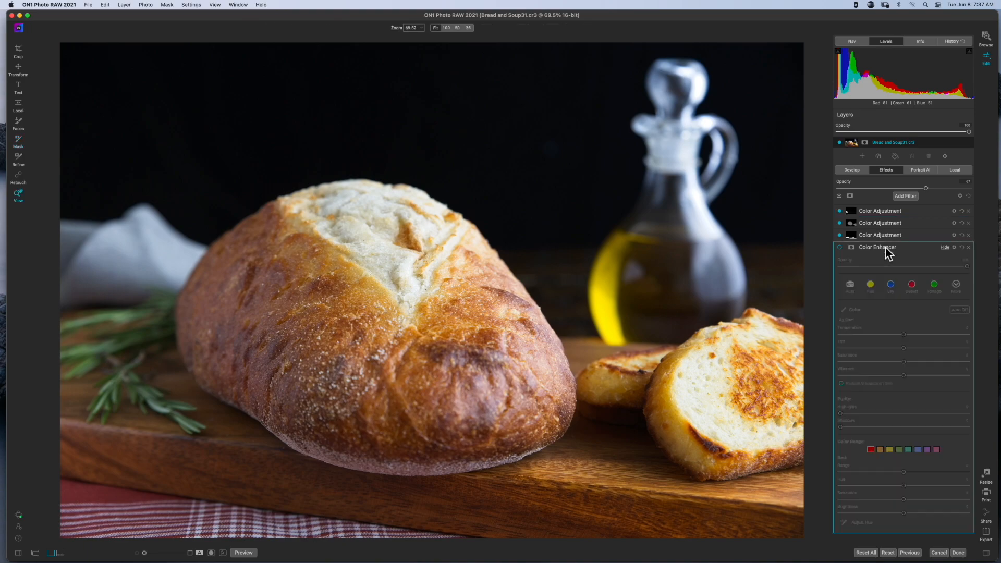
left_click(840, 248)
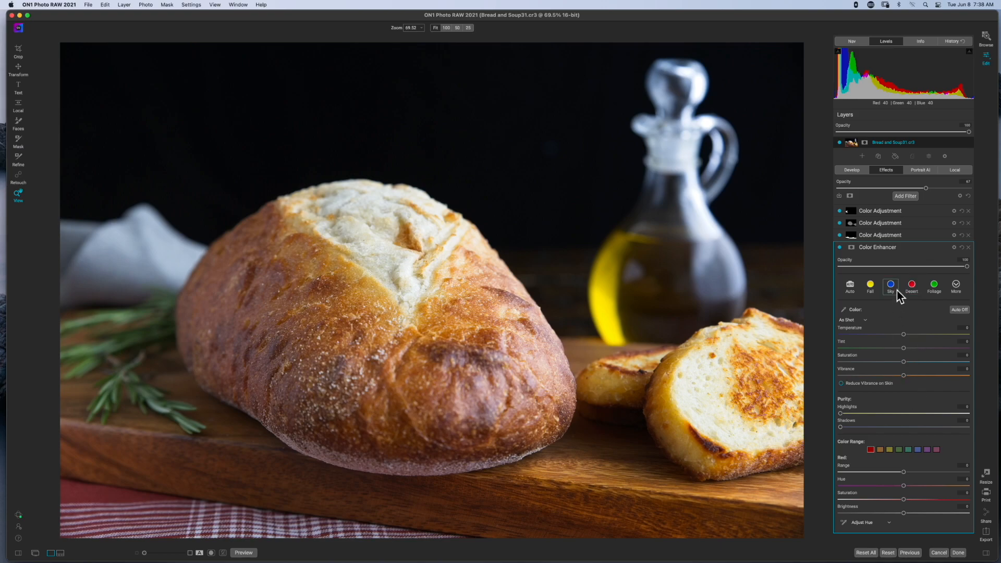
left_click(921, 249)
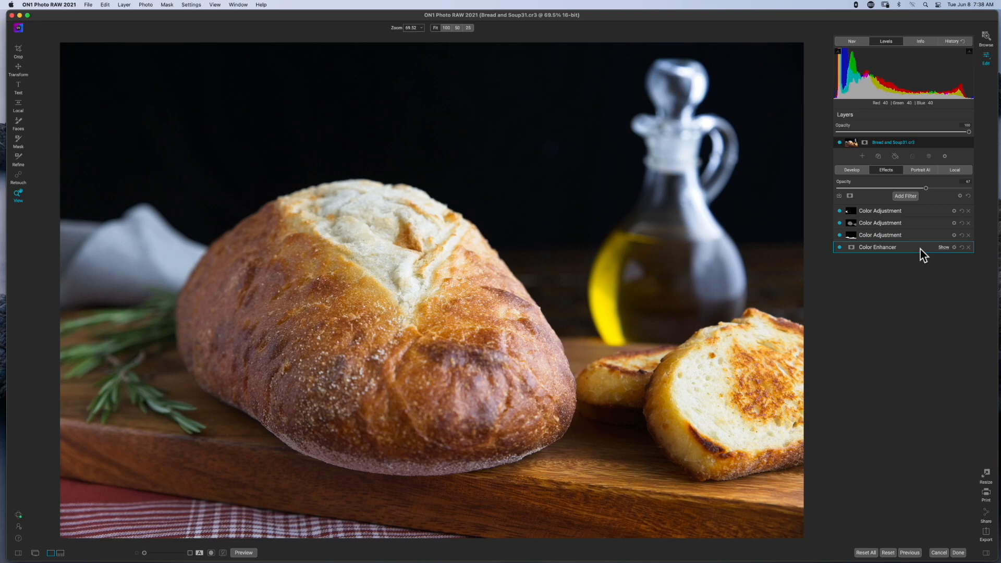